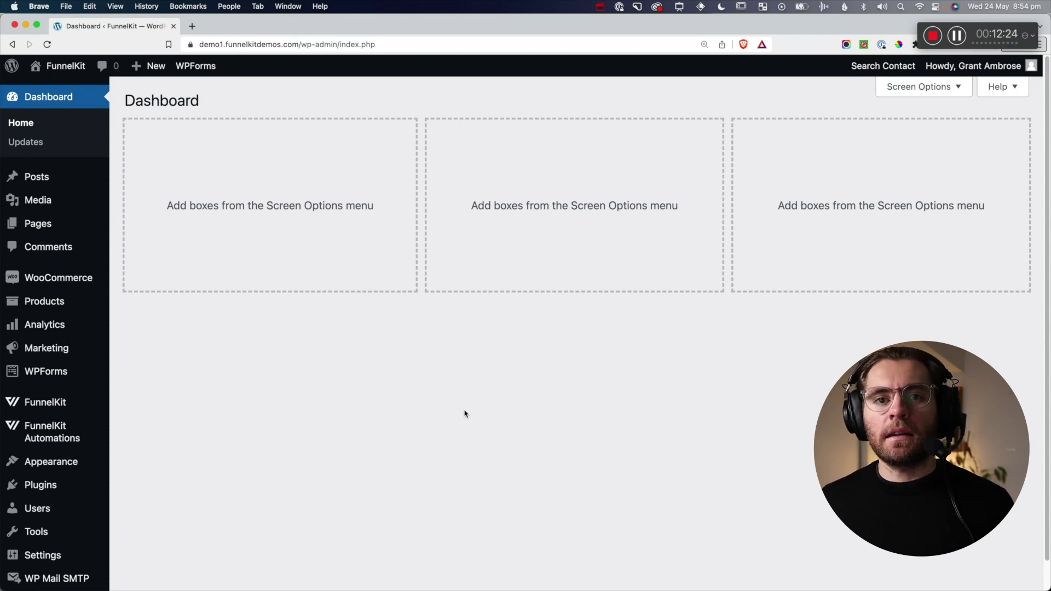
- Install and activate FunnelKit's Stripe Payment Gateway for WooCommerce plugin
scroll(465, 414, down, 1)
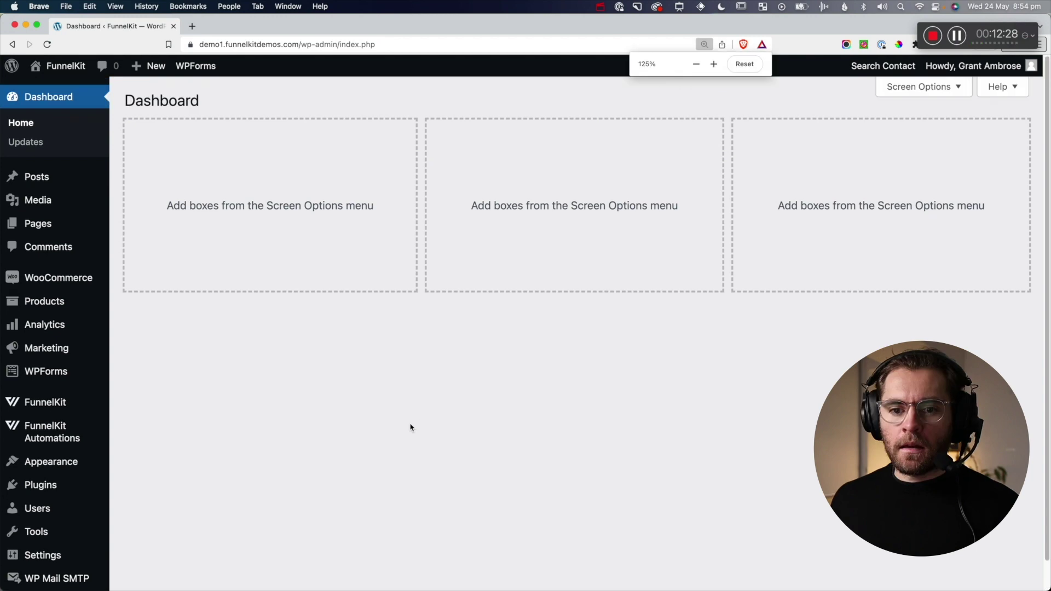
mouse_move(21, 457)
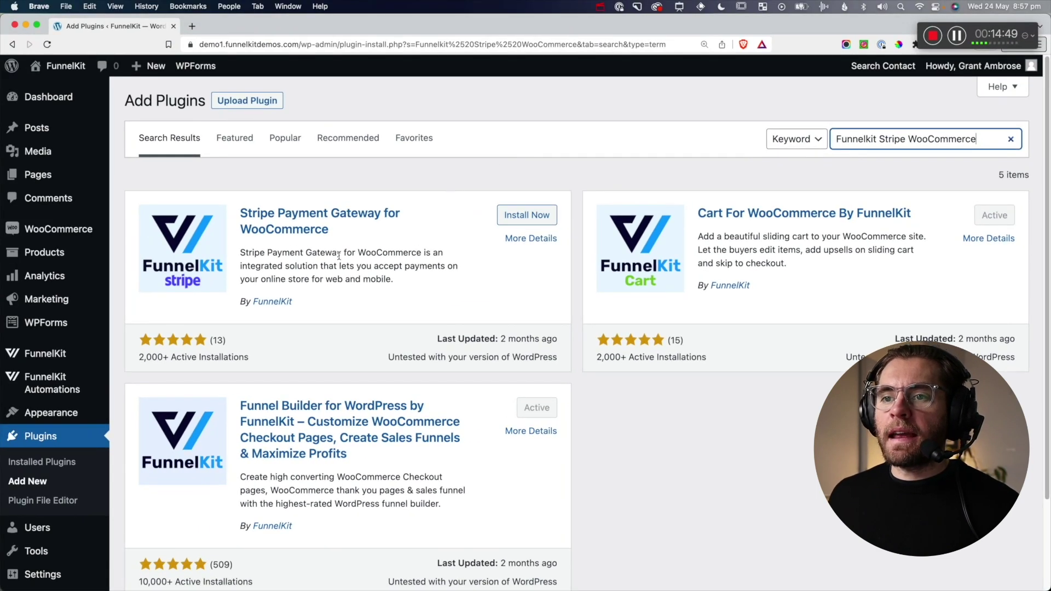
click(520, 219)
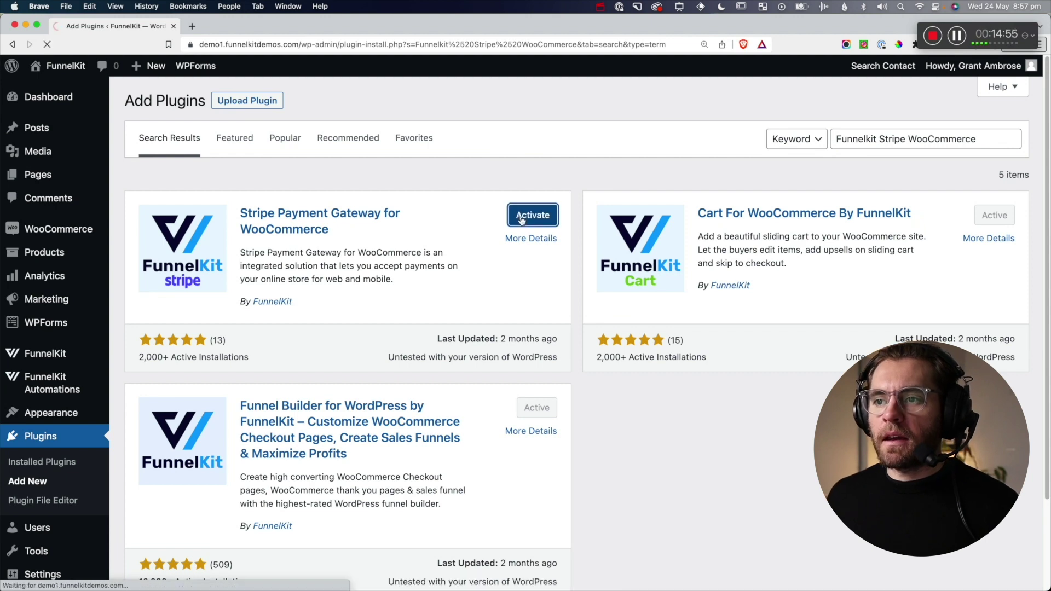
click(520, 219)
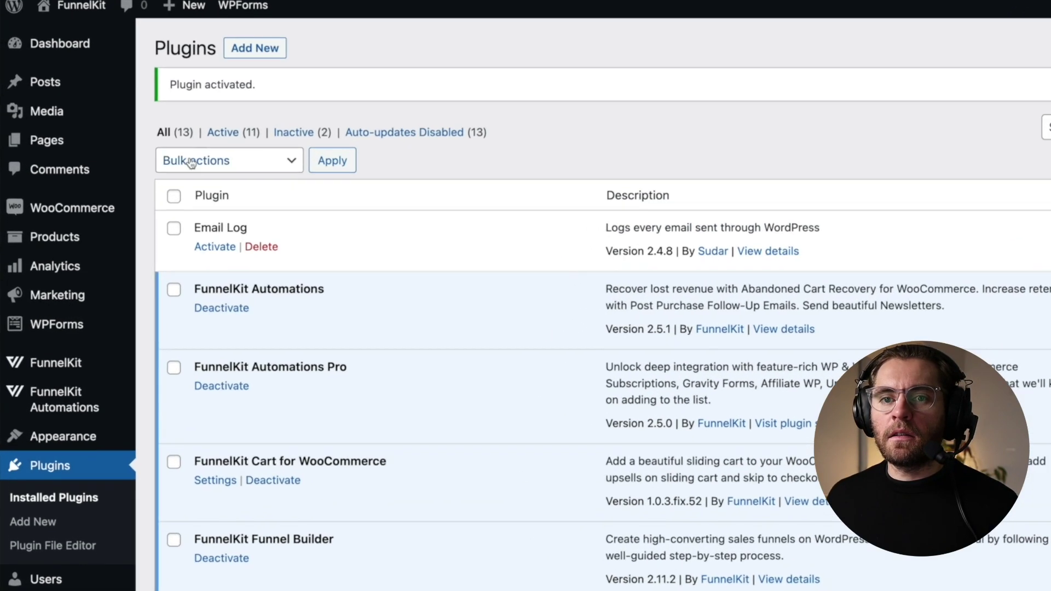
- Start the Stripe onboarding wizard from the WooCommerce settings and connect the FunnelKit Devs Stripe account
mouse_move(74, 231)
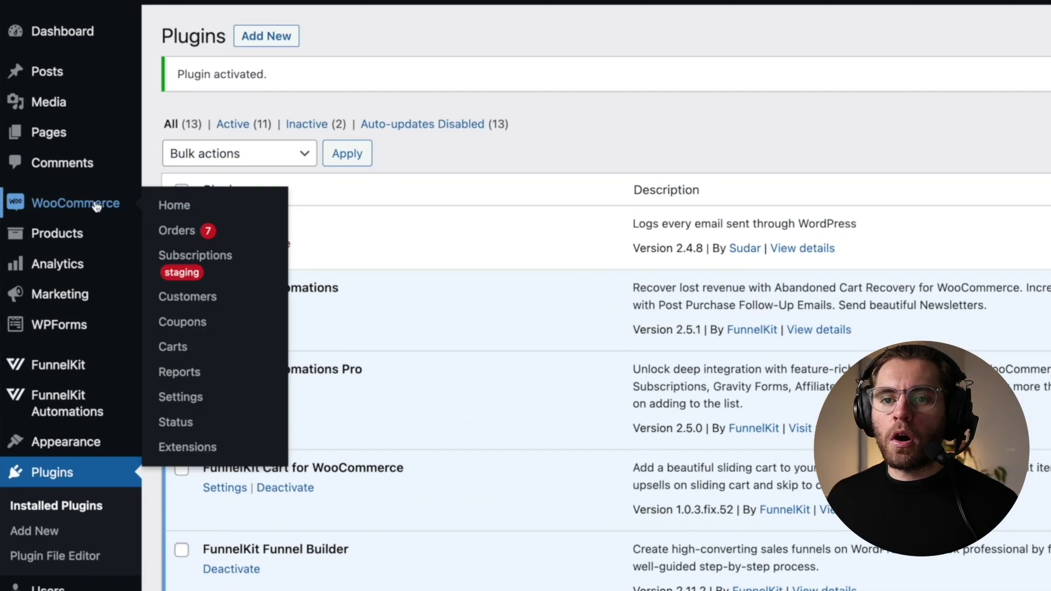
click(180, 397)
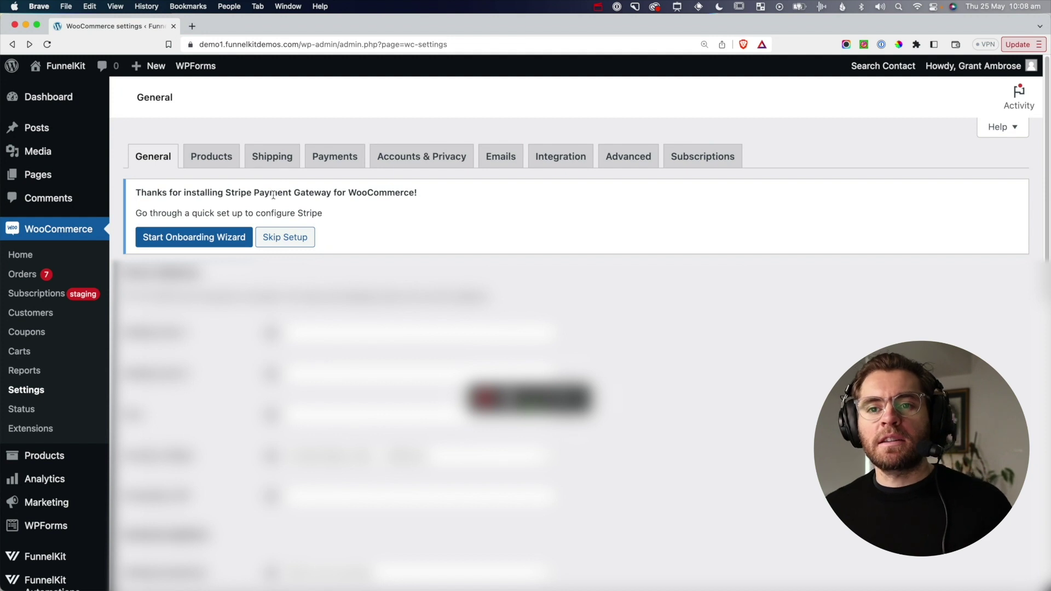
click(194, 239)
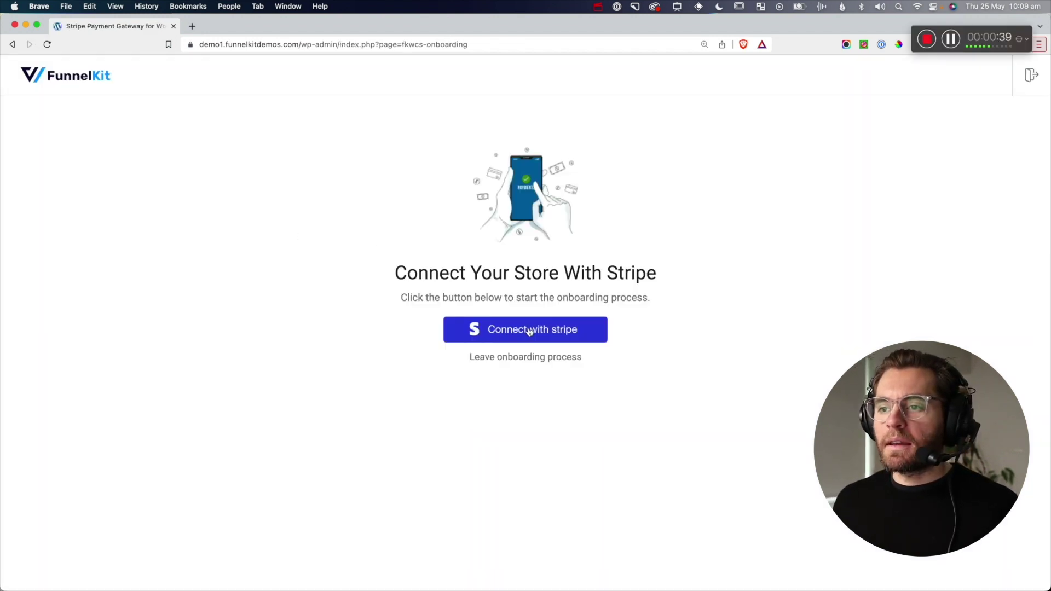
click(539, 330)
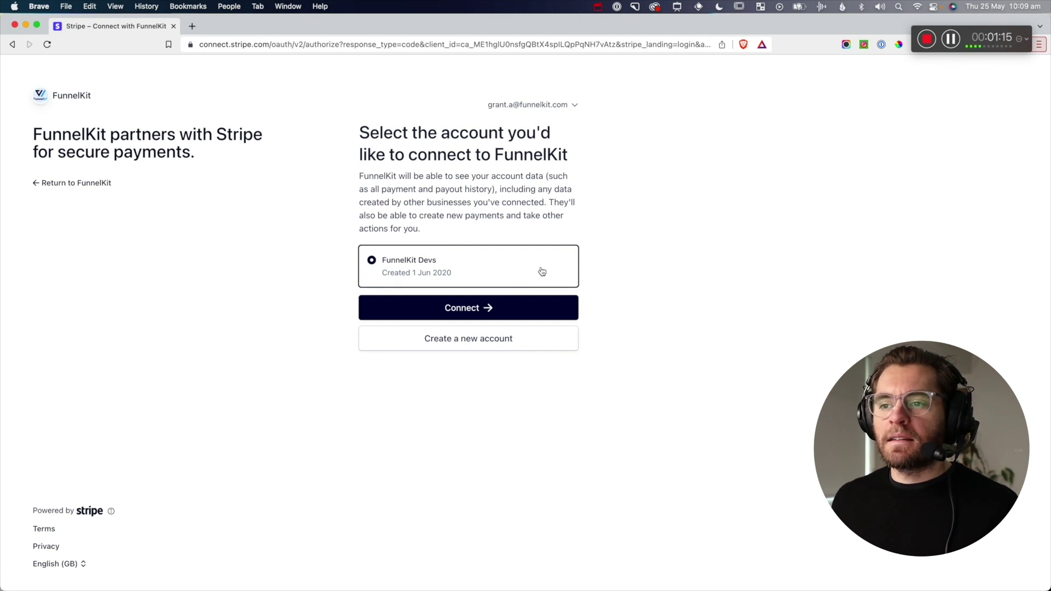
click(465, 307)
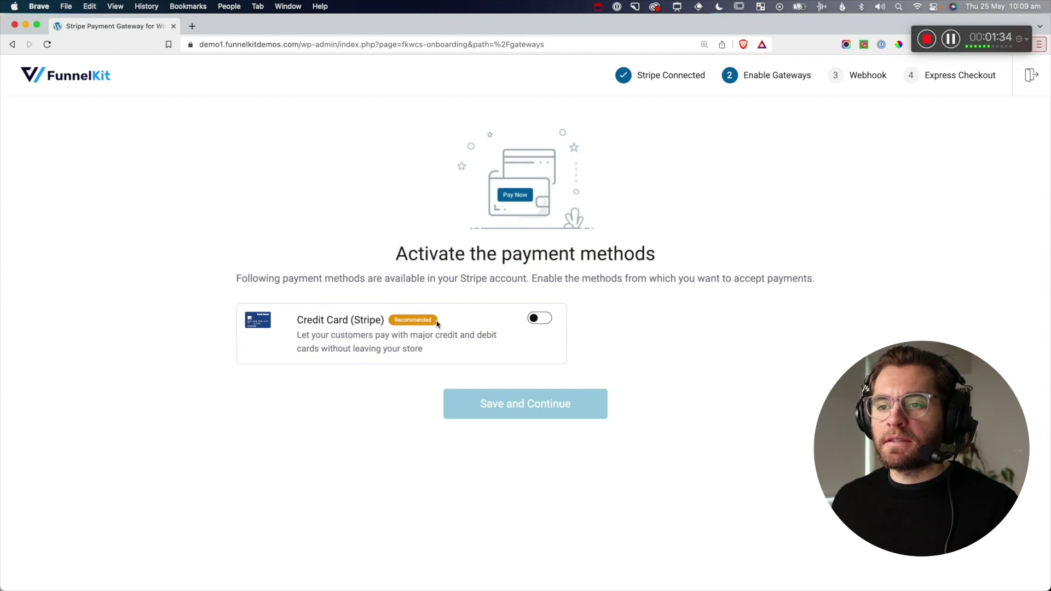
- Enable and save the Credit Card (Stripe) payment method, and set up the Stripe webhook
click(539, 319)
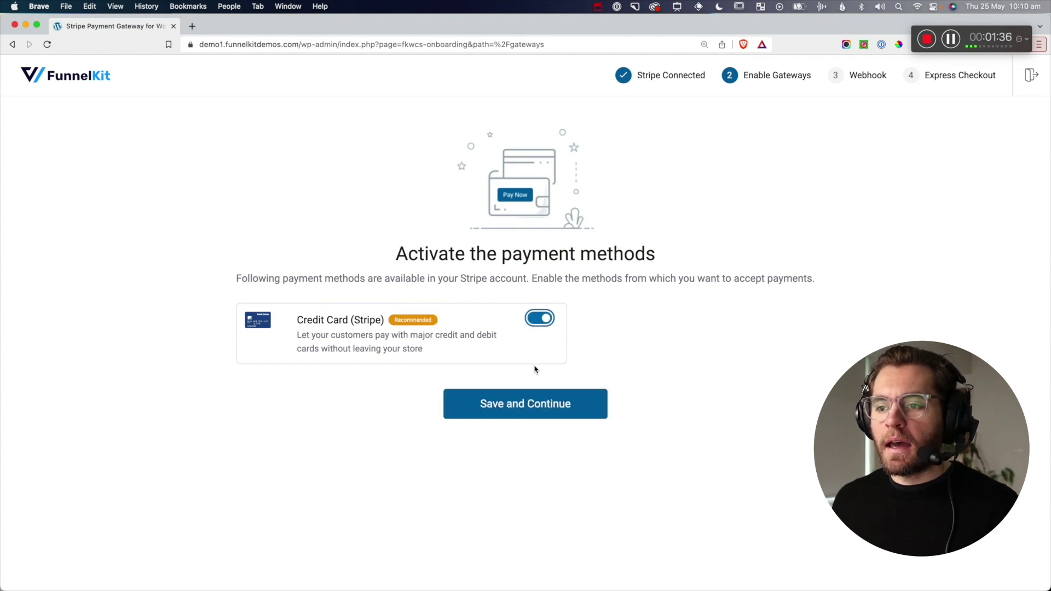
click(523, 404)
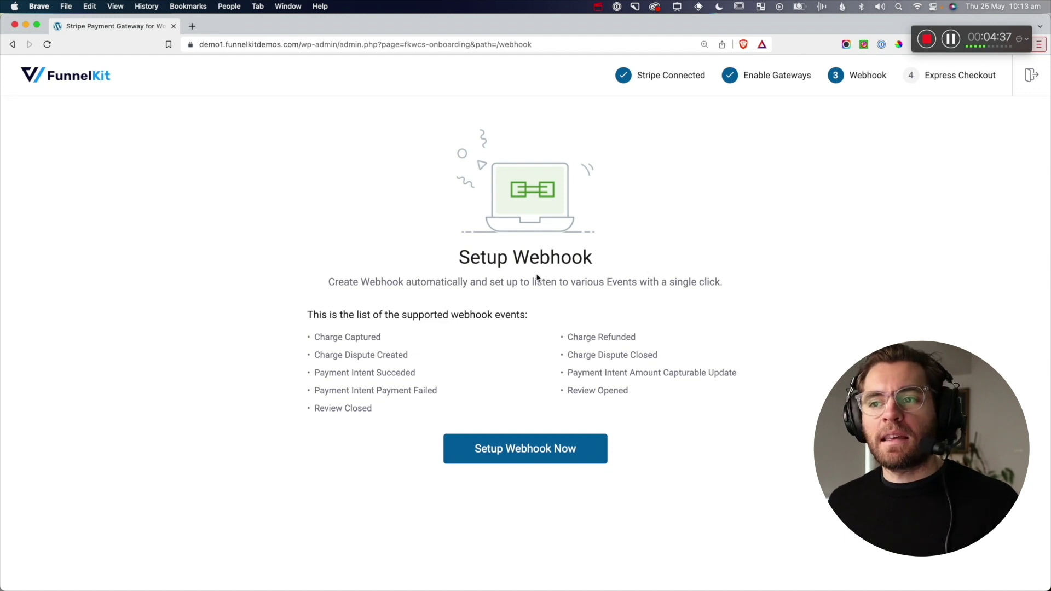
key(super+shift+4)
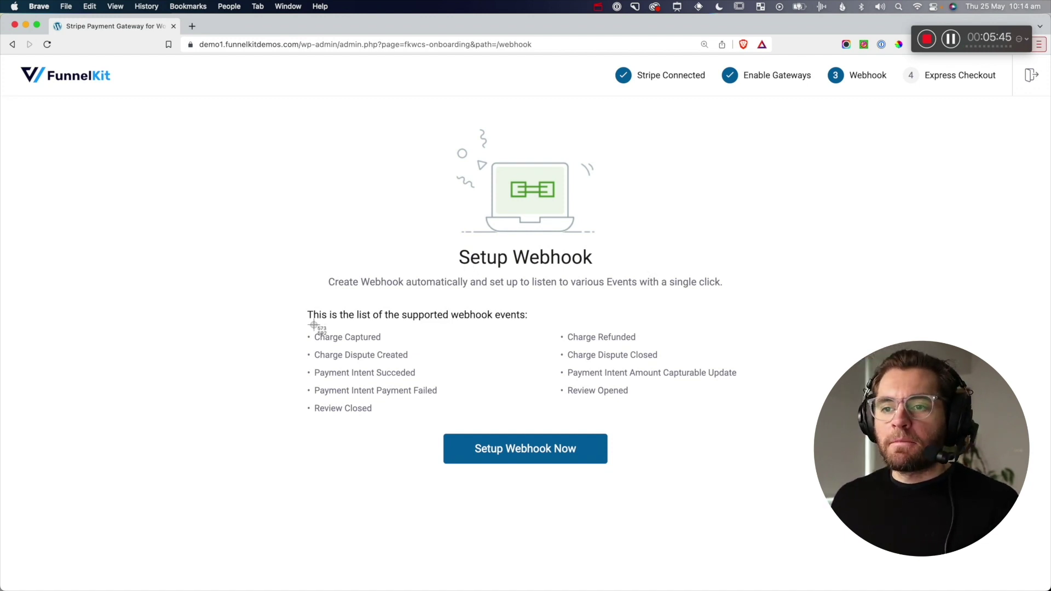
drag(299, 323, 747, 425)
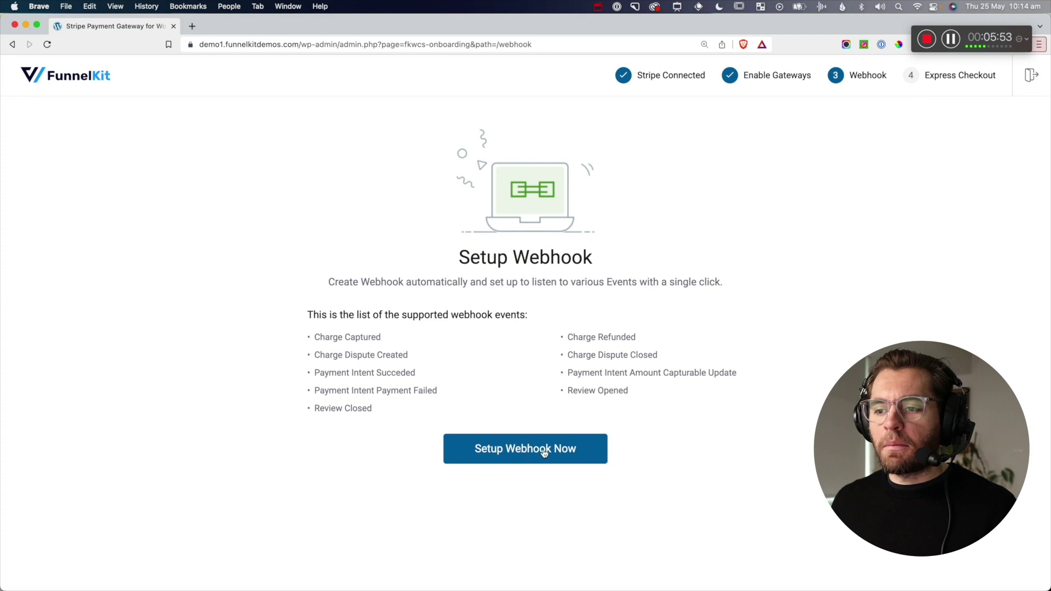
click(565, 451)
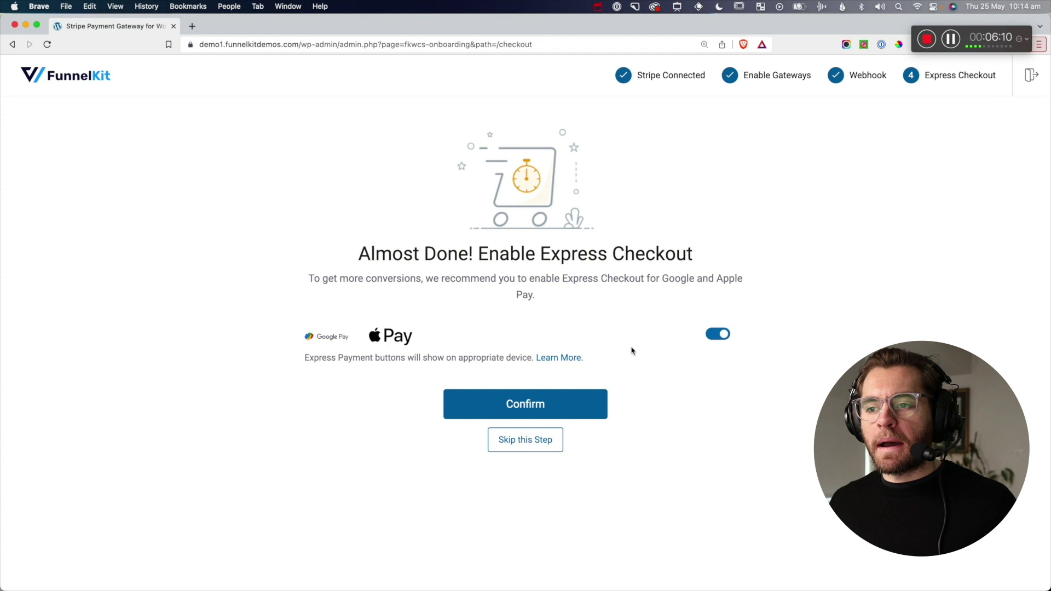
- Confirm Express Checkout for Google Pay and Apple Pay, and review where its buttons show in the Express Checkout payment settings
click(535, 408)
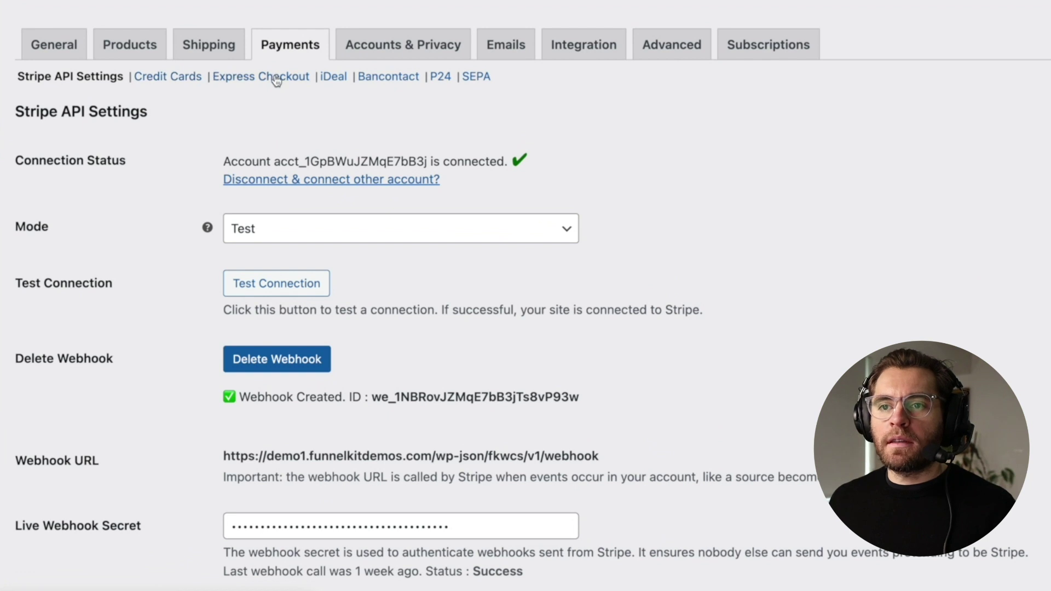
click(276, 81)
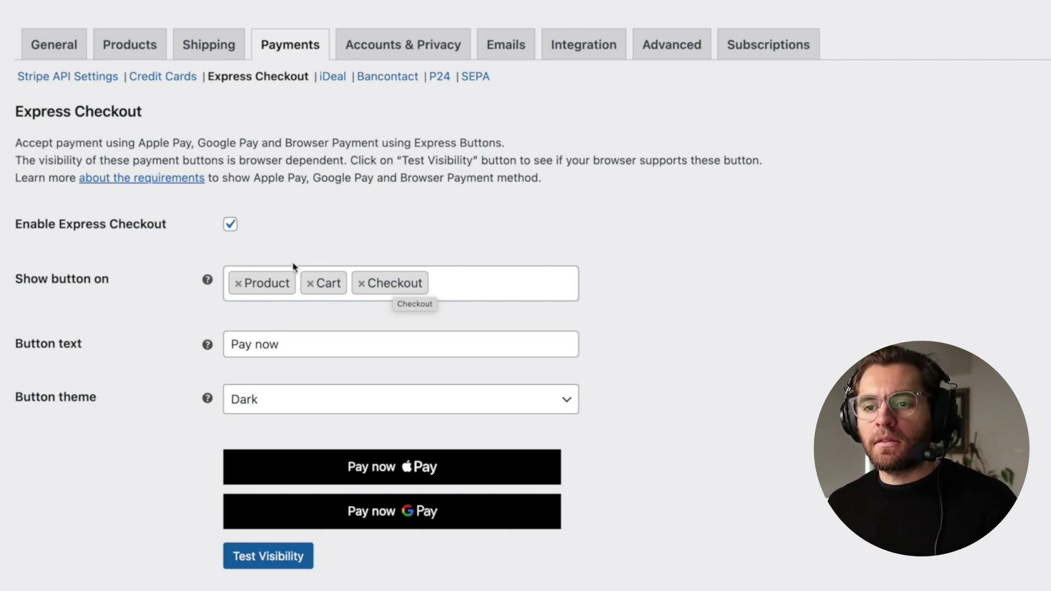
key(super+shift+4)
drag(171, 255, 492, 321)
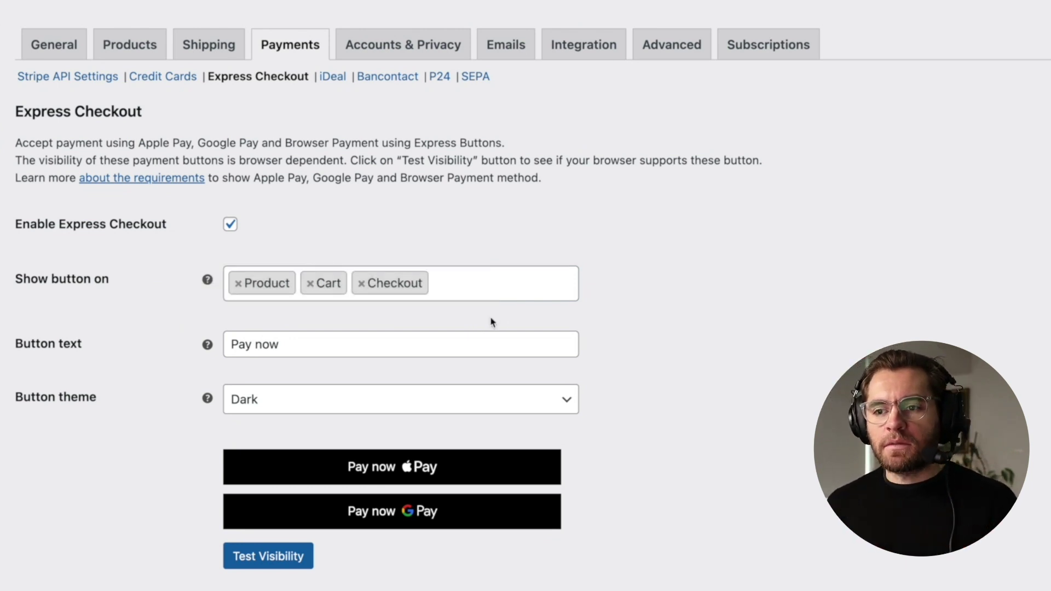
key(super+shift+4)
drag(439, 249, 343, 304)
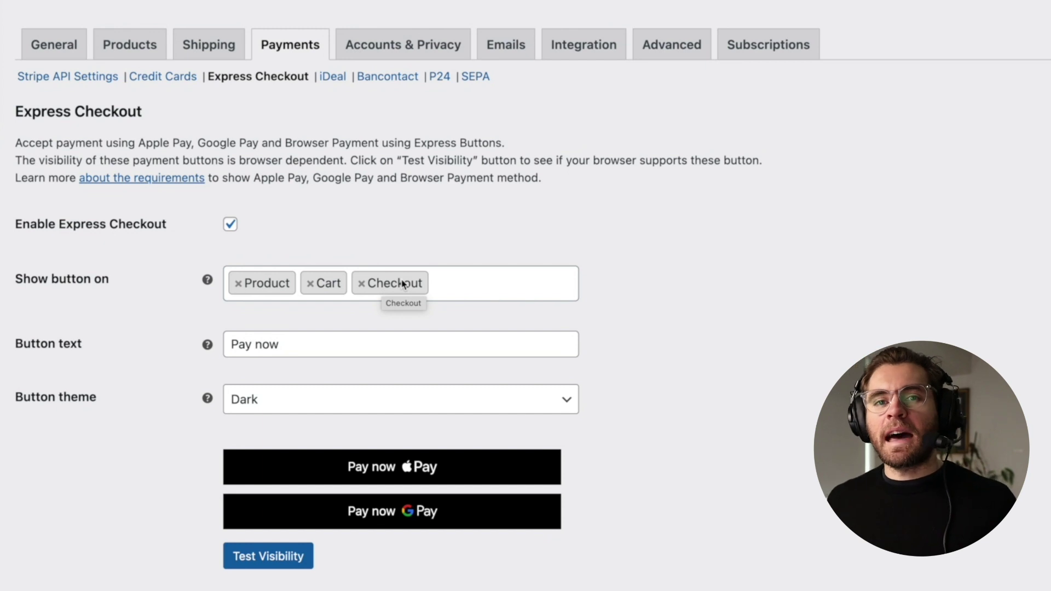
- Preview the express checkout buttons in the Light and Light Outline themes, and restore the Dark theme
scroll(402, 284, down, 2)
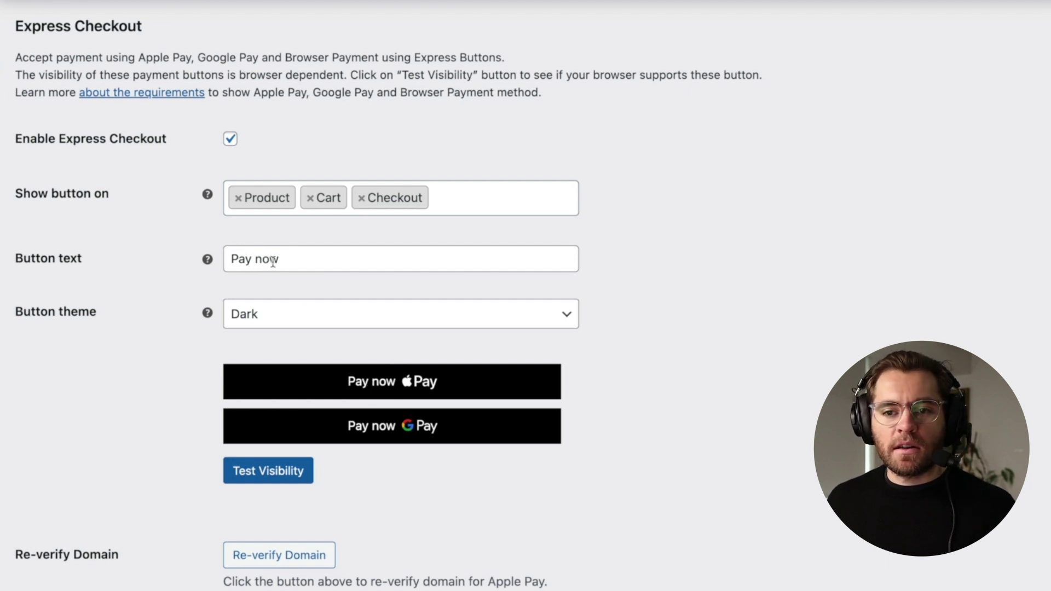
scroll(641, 288, down, 2)
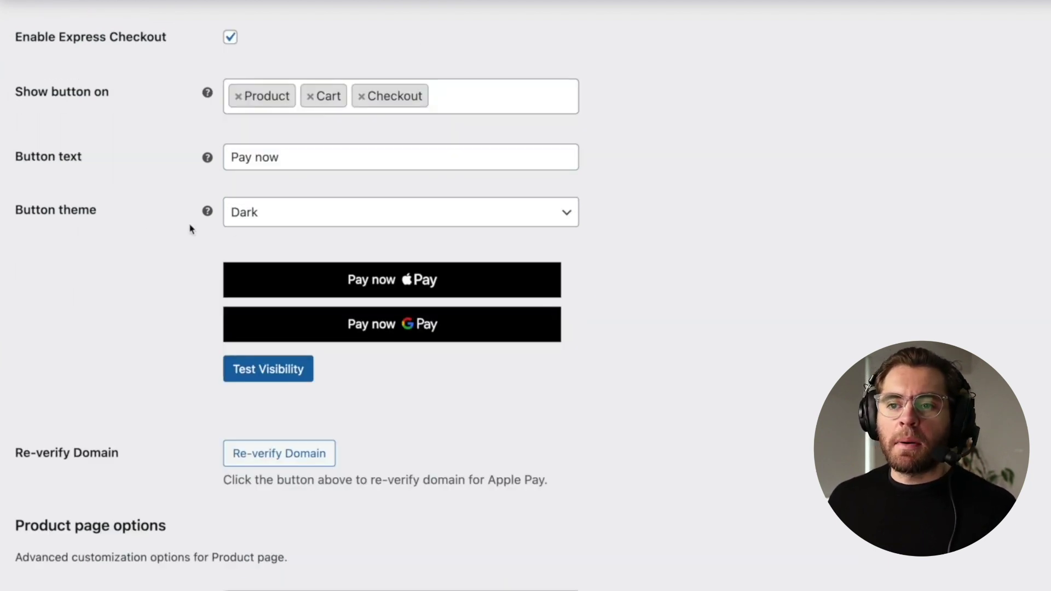
click(302, 220)
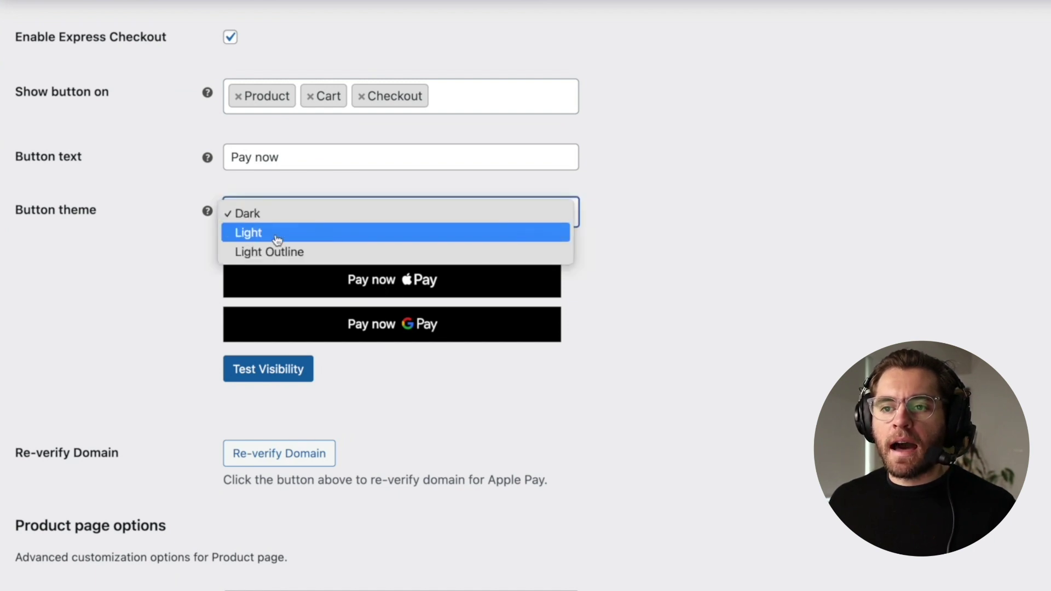
click(276, 239)
click(308, 213)
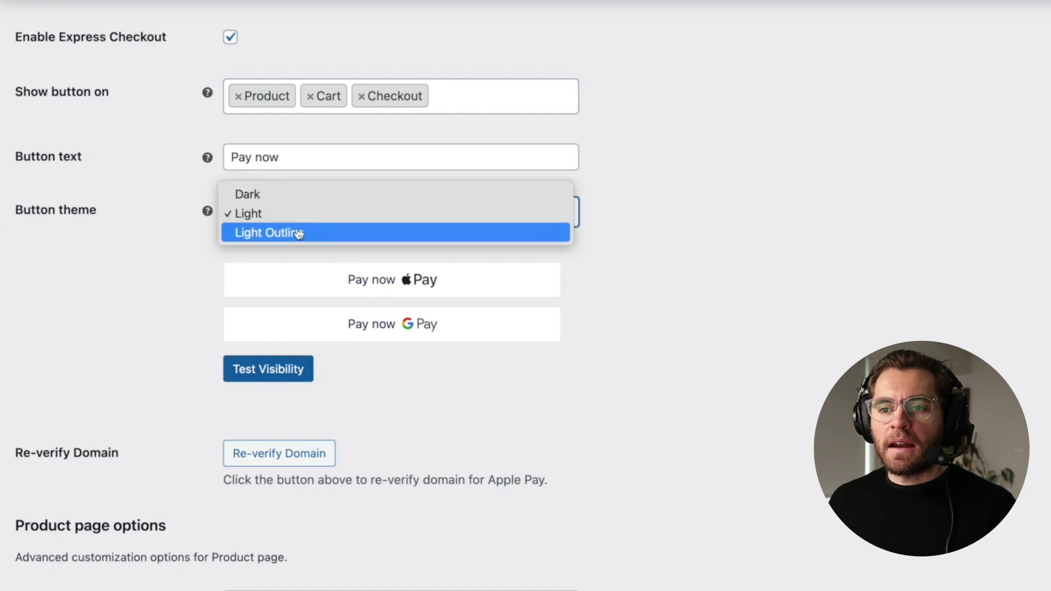
click(264, 234)
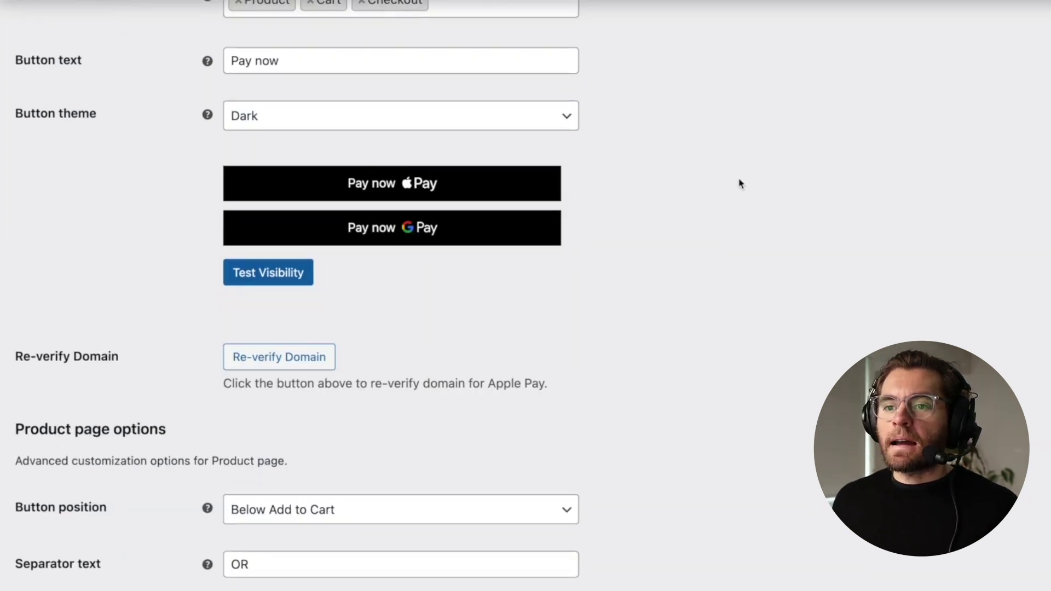
- Test the visibility of the Apple Pay and Google Pay buttons in the current browser and in a second browser
scroll(711, 188, down, 1)
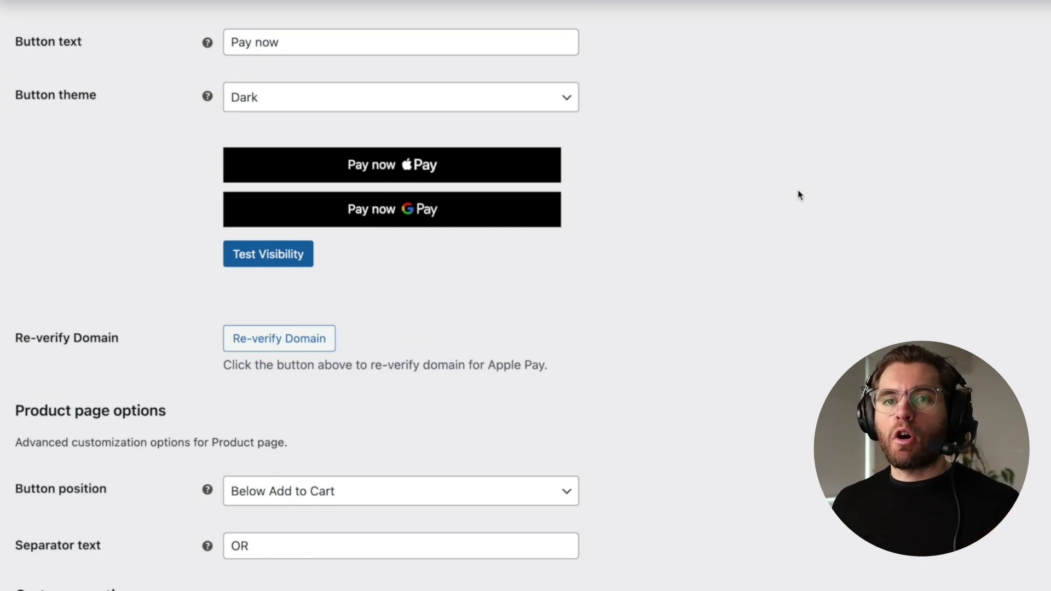
click(294, 255)
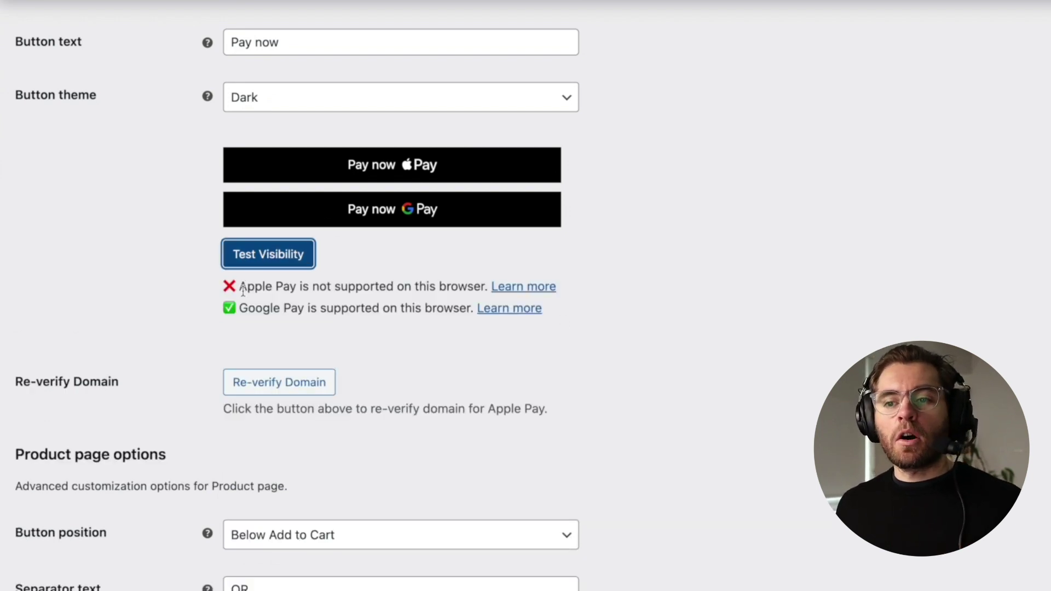
drag(242, 306, 451, 303)
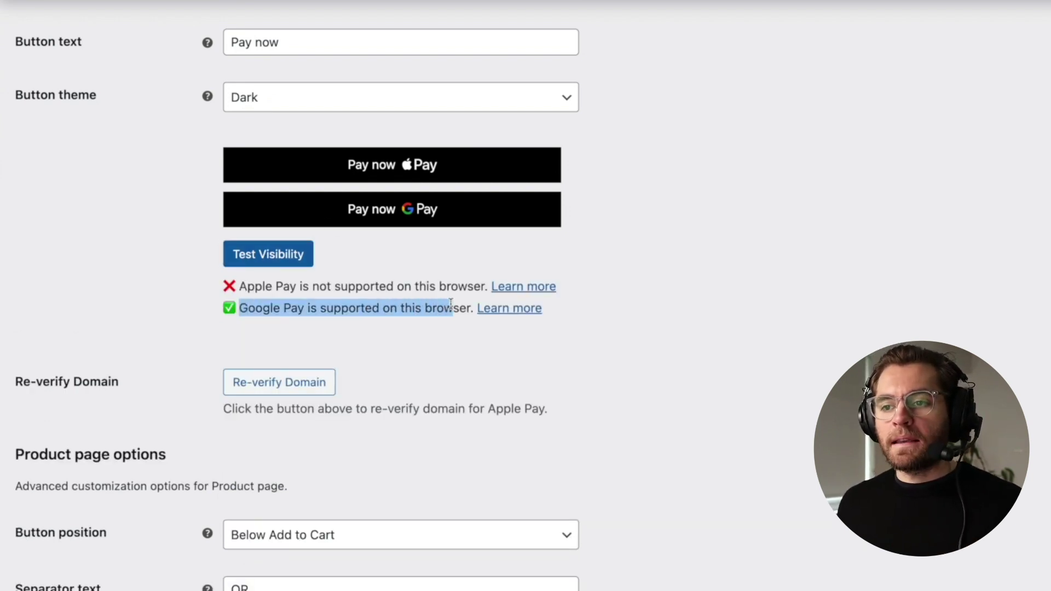
drag(247, 285, 474, 286)
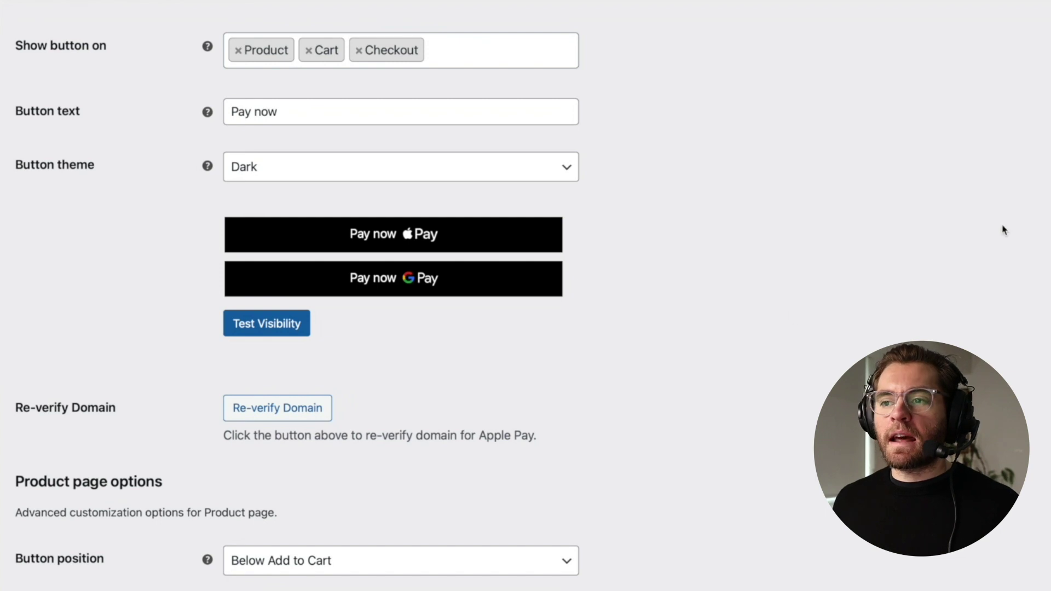
click(252, 332)
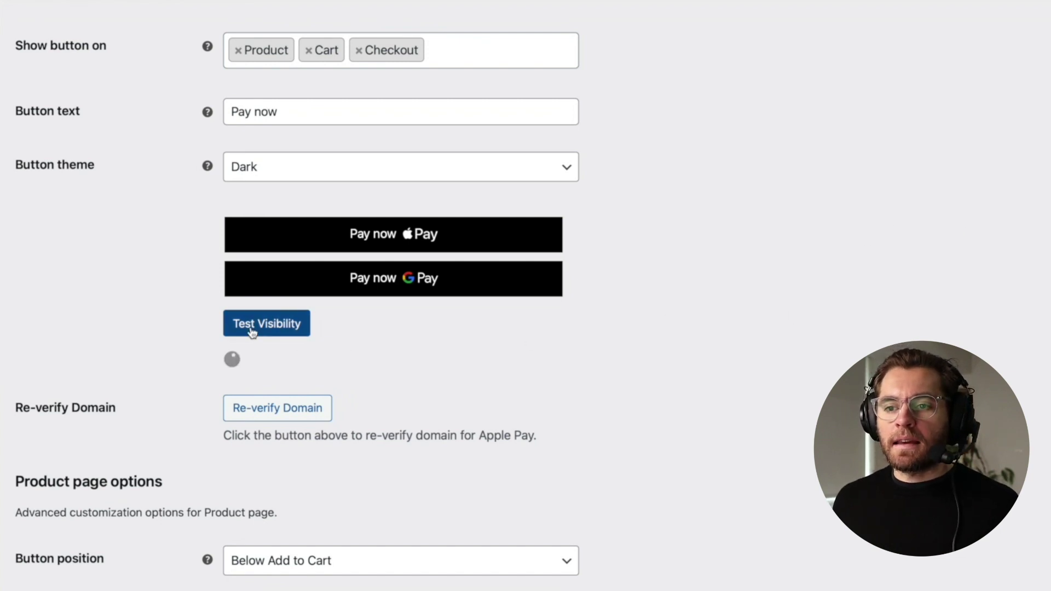
drag(246, 359, 447, 360)
drag(254, 381, 467, 383)
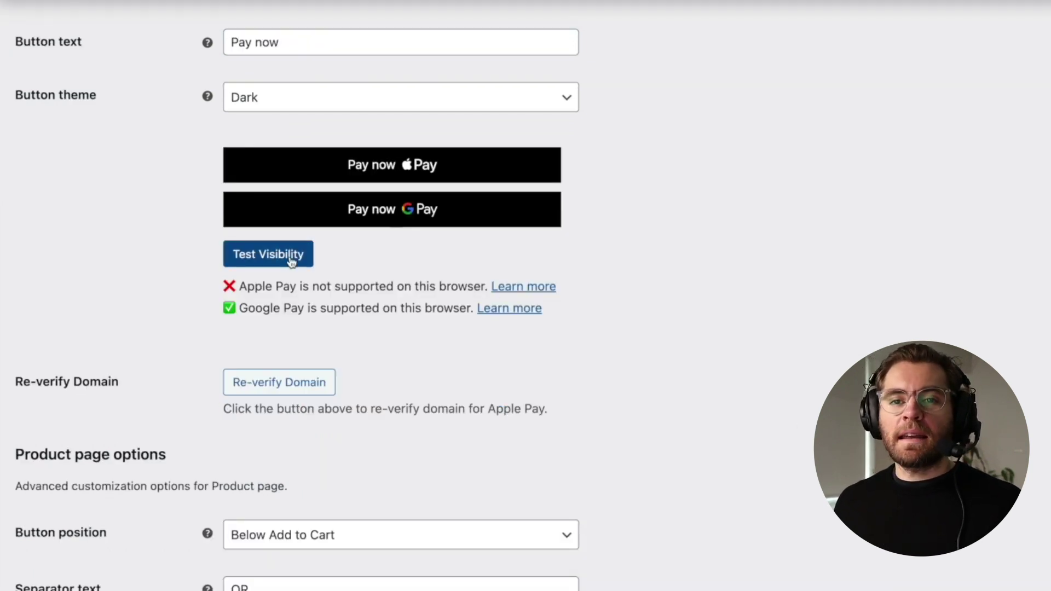
- Read FunnelKit's guide to manually registering a domain for Apple Pay, from the Stripe login through adding a new domain
scroll(345, 193, down, 2)
scroll(345, 193, down, 1)
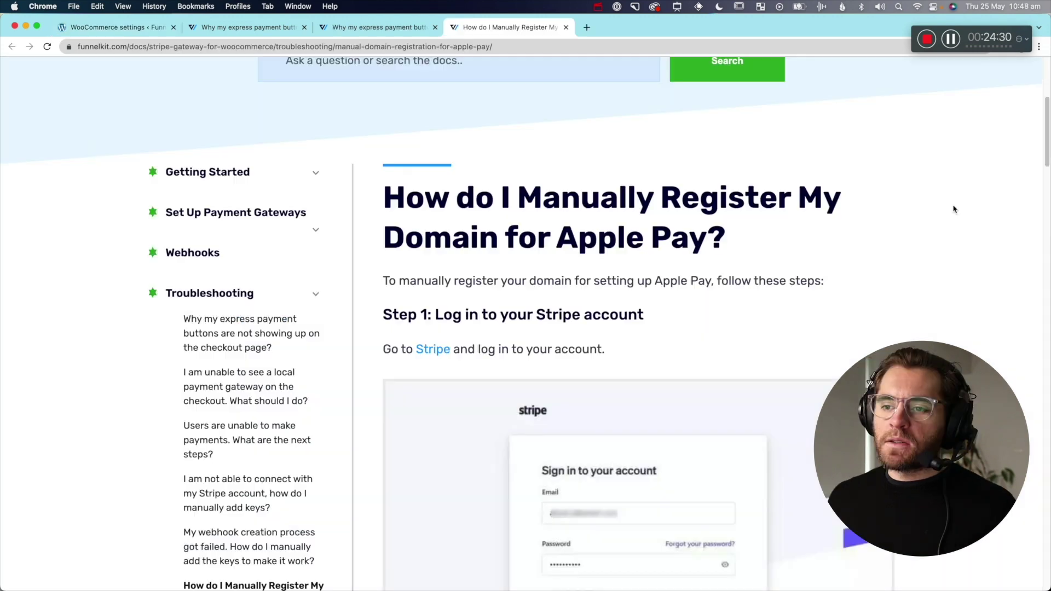
scroll(954, 207, down, 4)
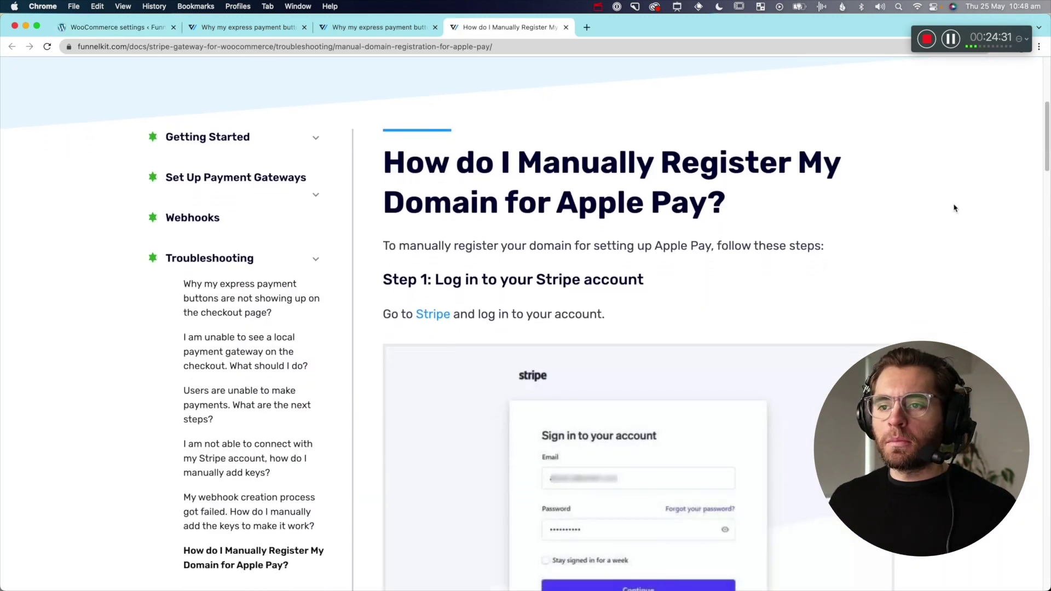
scroll(954, 208, down, 10)
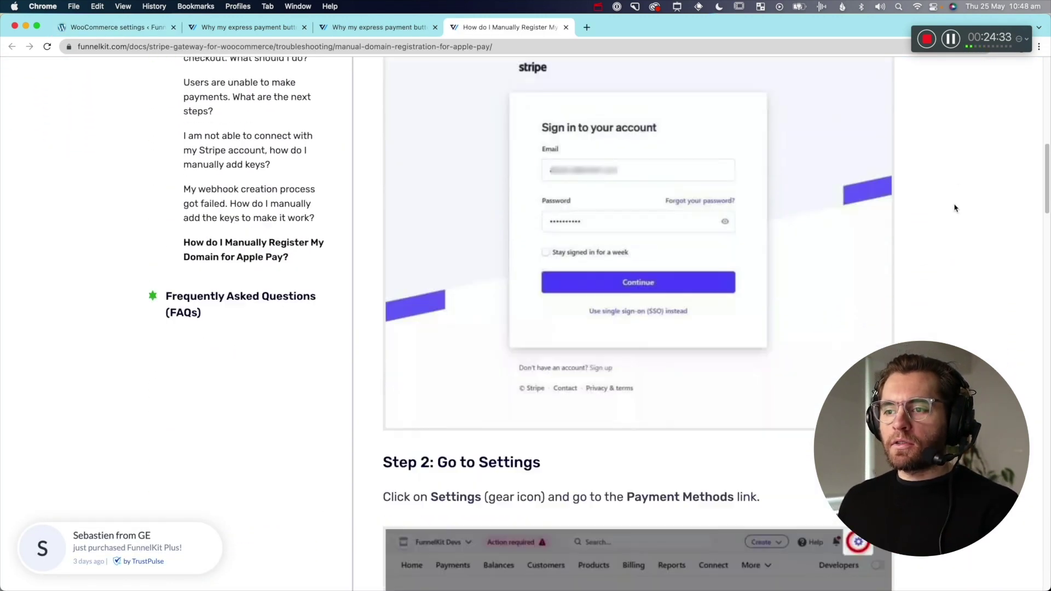
scroll(952, 210, down, 1)
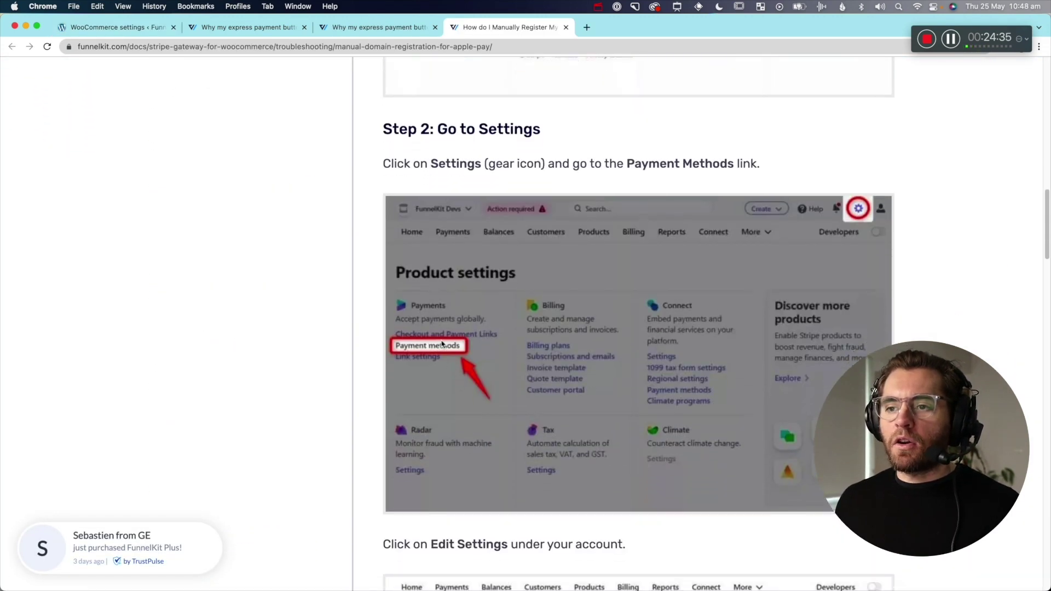
scroll(717, 372, down, 7)
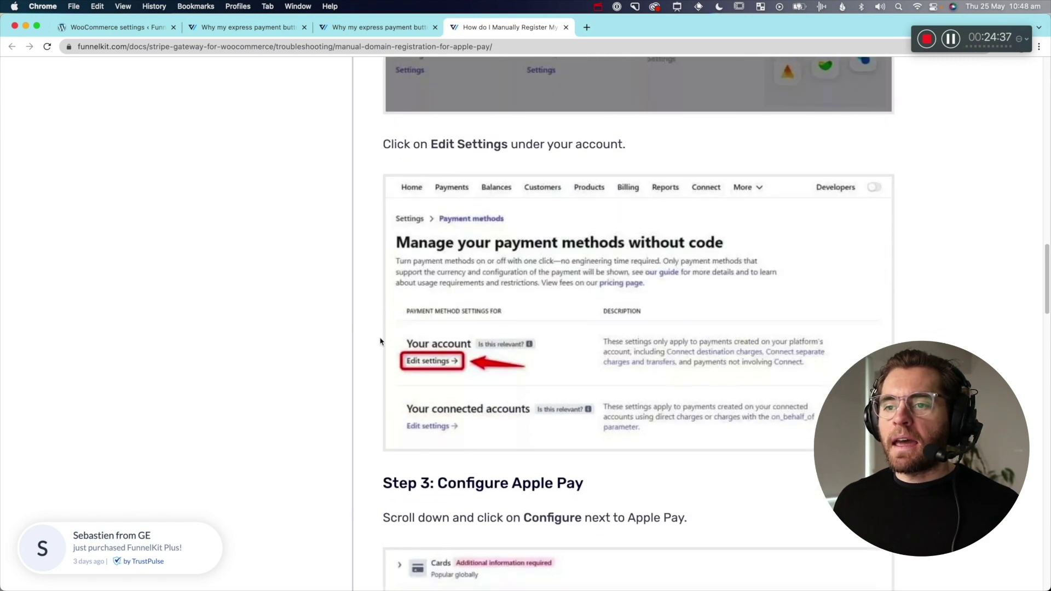
scroll(593, 371, down, 6)
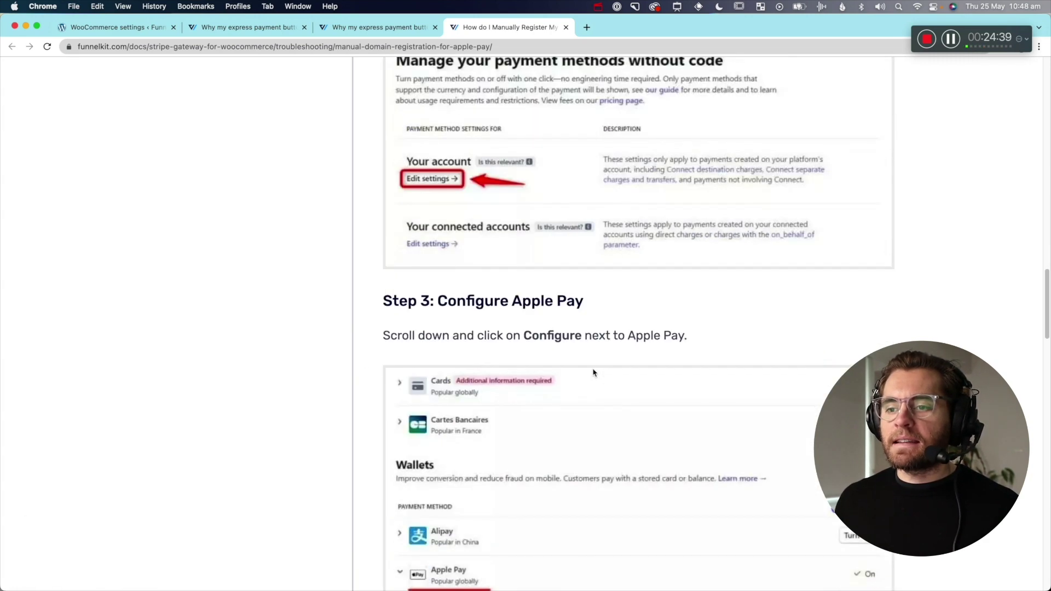
scroll(594, 372, down, 1)
scroll(664, 512, down, 5)
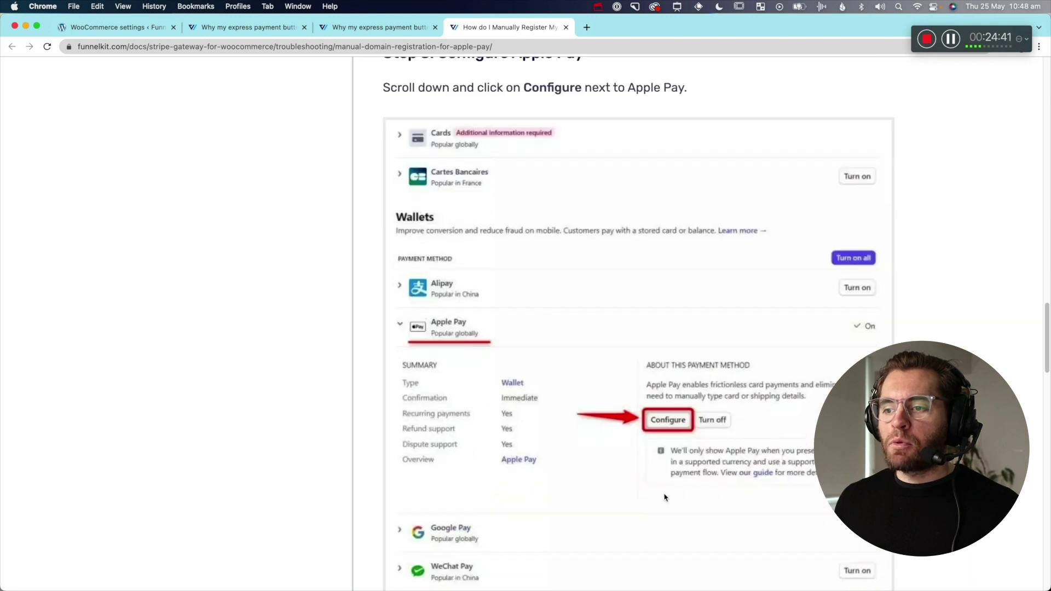
scroll(664, 493, down, 4)
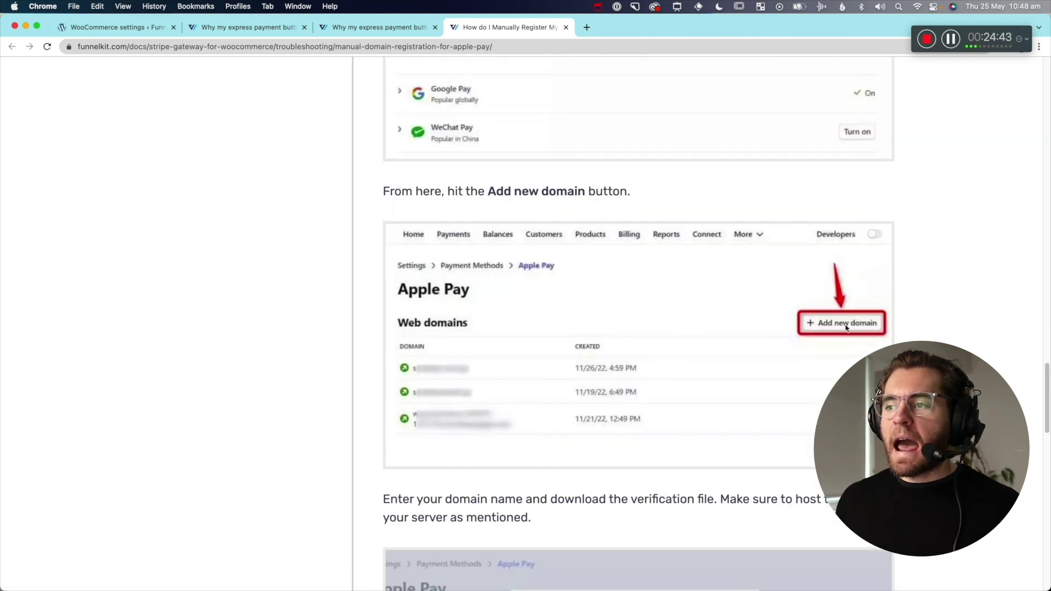
scroll(761, 355, down, 7)
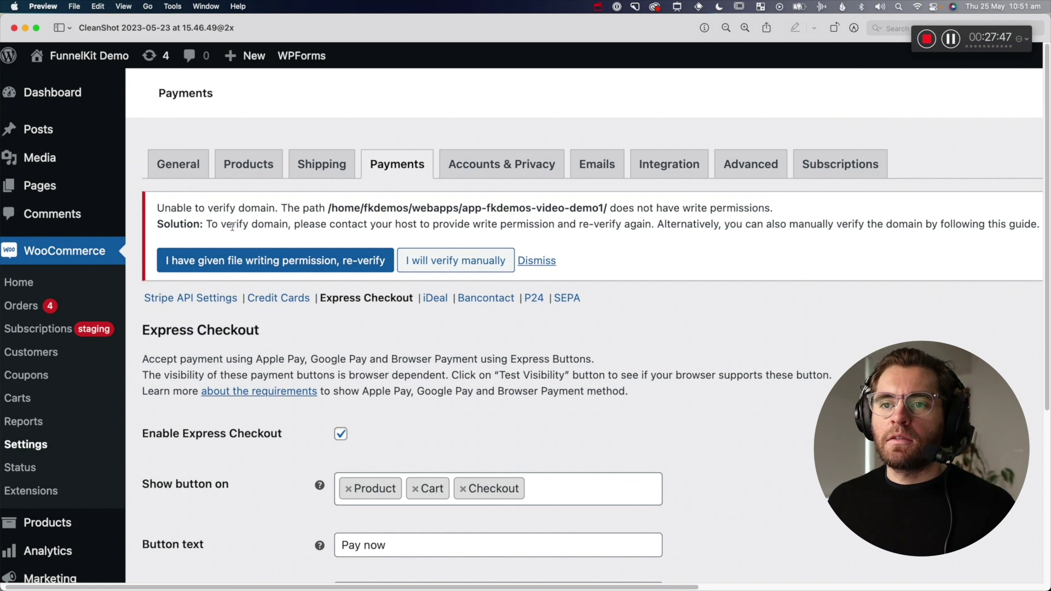
- Re-verify the store's domain for Apple Pay in the Express Checkout settings and acknowledge the result message
scroll(516, 227, right, 2)
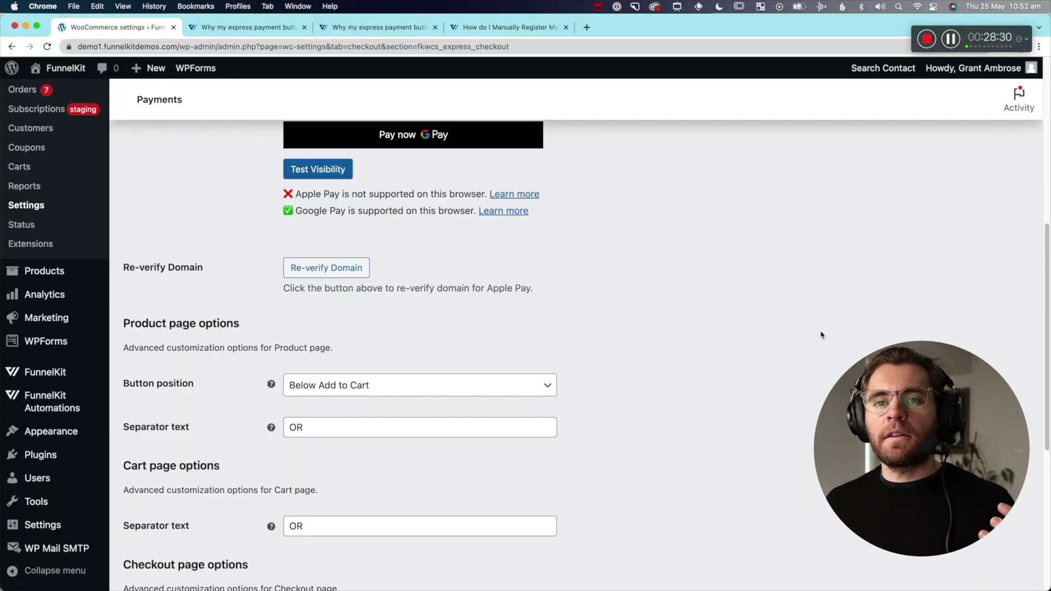
click(307, 267)
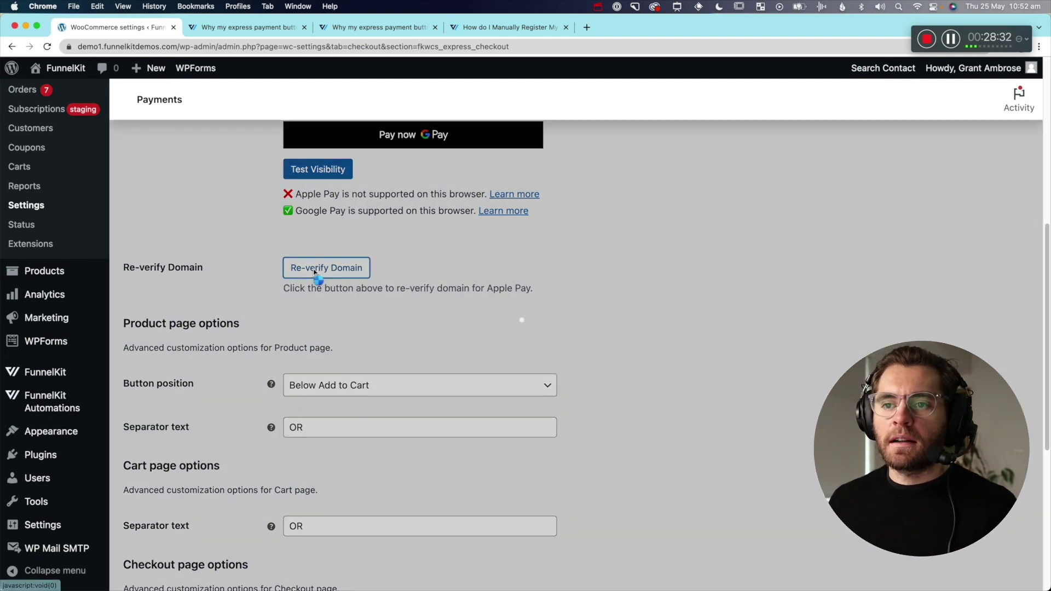
drag(412, 86, 509, 86)
click(509, 85)
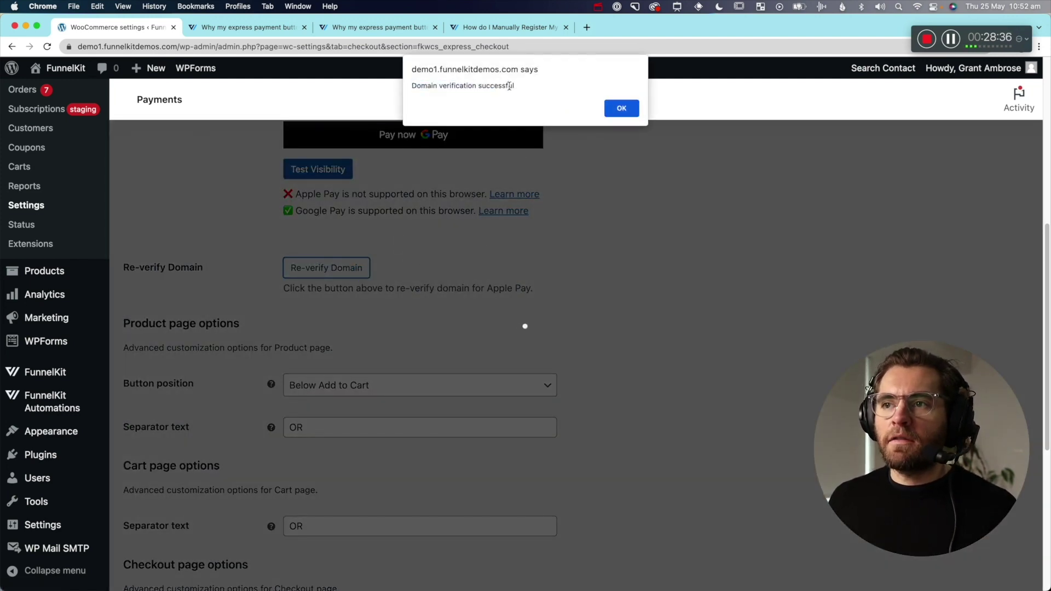
click(619, 107)
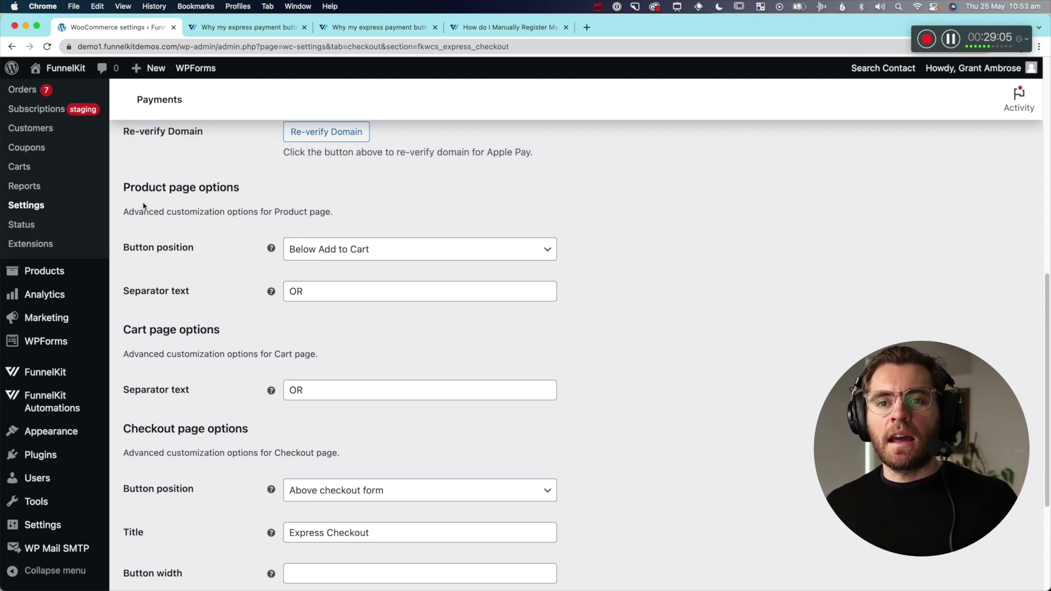
- Review the Product page, Cart page and Checkout page options in the Express Checkout settings
drag(115, 172, 604, 328)
drag(113, 310, 592, 414)
scroll(588, 413, down, 3)
drag(113, 319, 625, 573)
scroll(616, 517, up, 2)
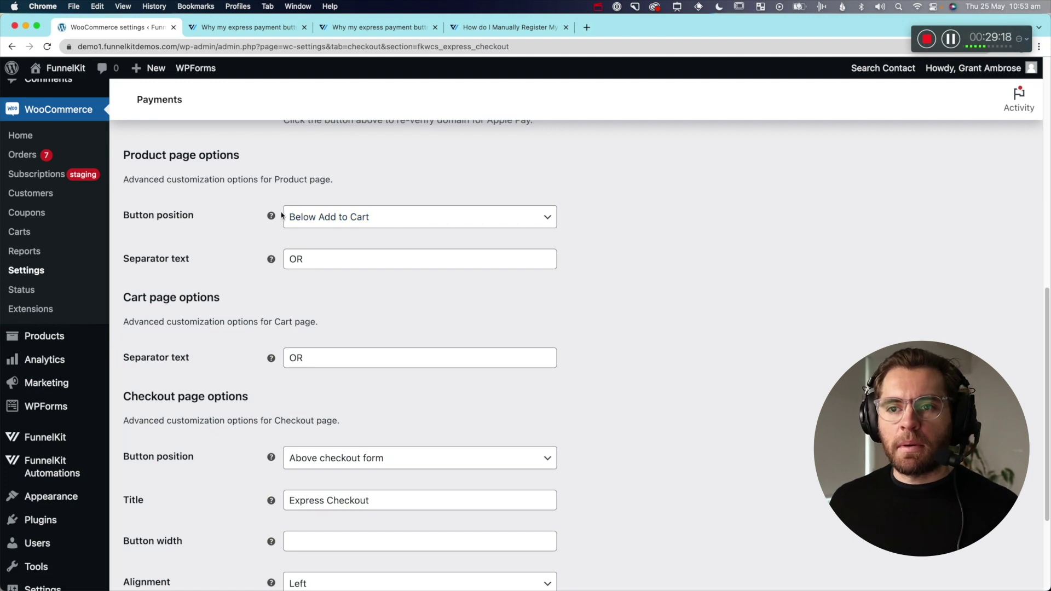
- View the Product page button position choices and check the separator text on the Eyeshadow Palette product page
click(340, 220)
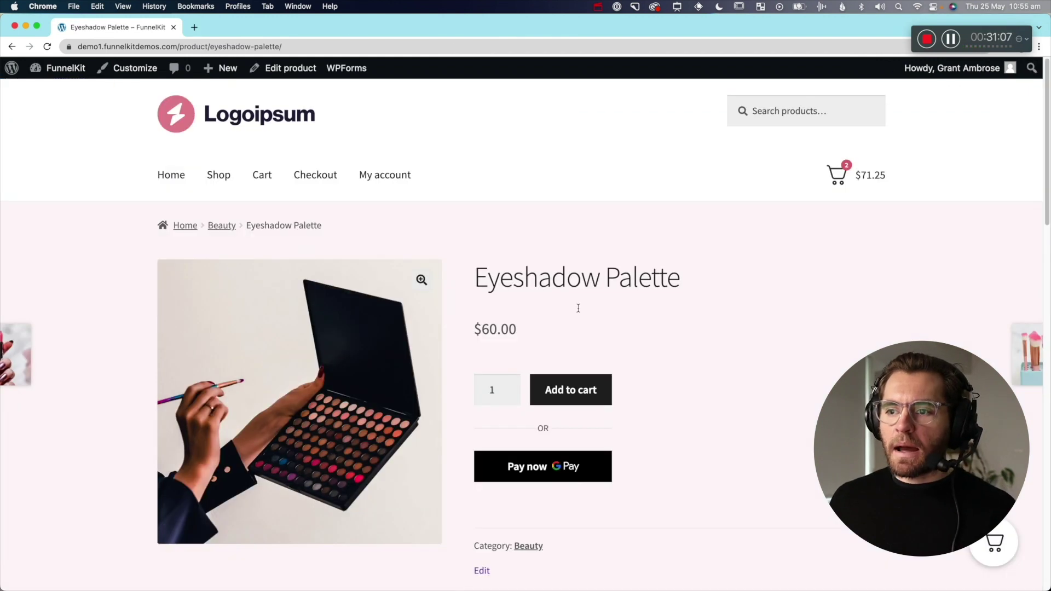
double_click(541, 429)
click(553, 428)
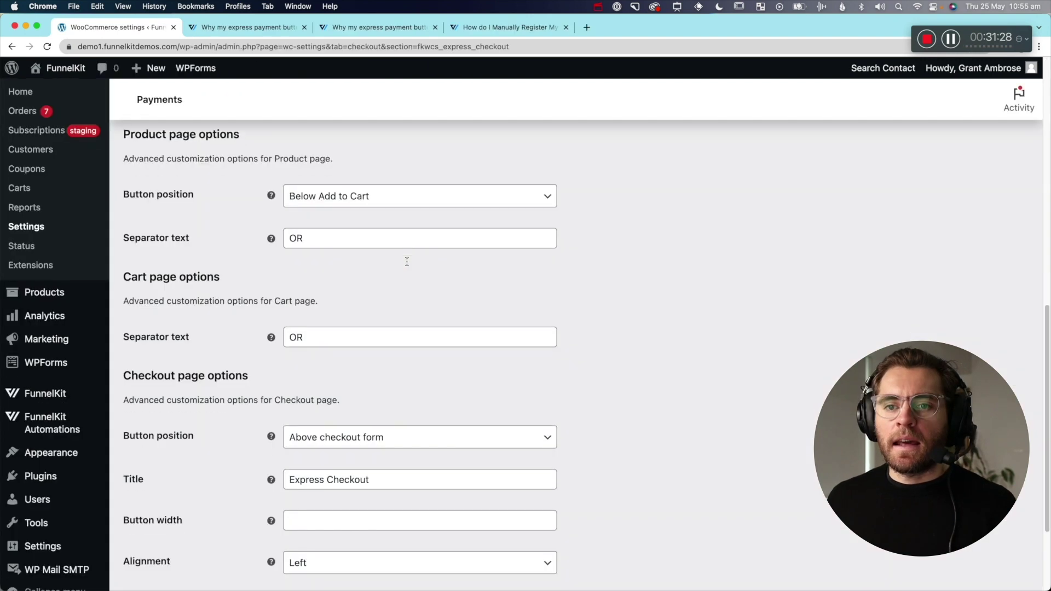
- Review the Cart page options and look through the store's cart page down to the cart totals
scroll(406, 263, down, 2)
drag(127, 232, 219, 232)
click(162, 219)
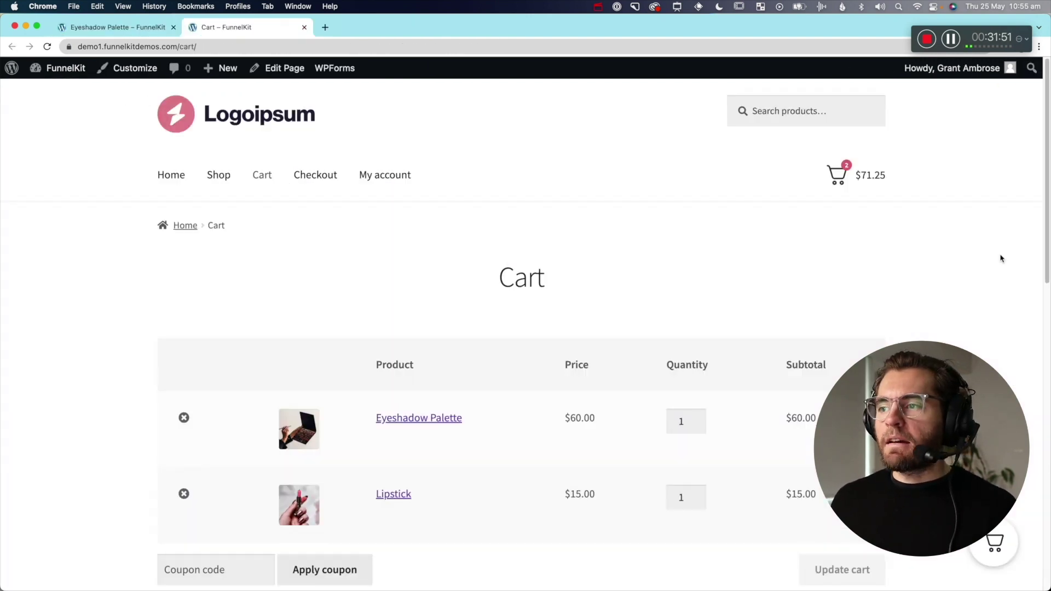
scroll(628, 309, down, 7)
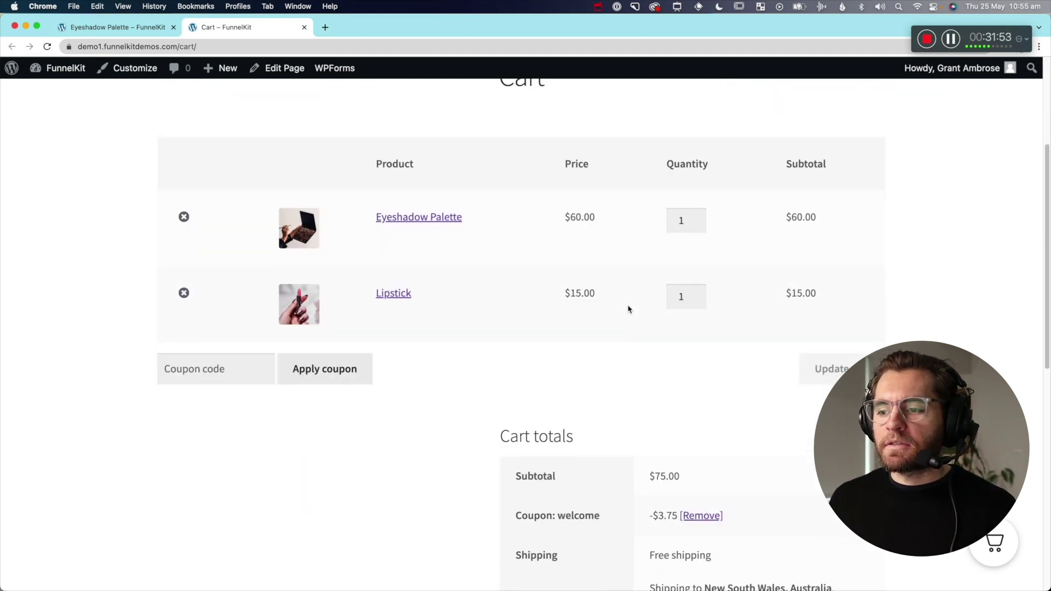
scroll(629, 308, down, 1)
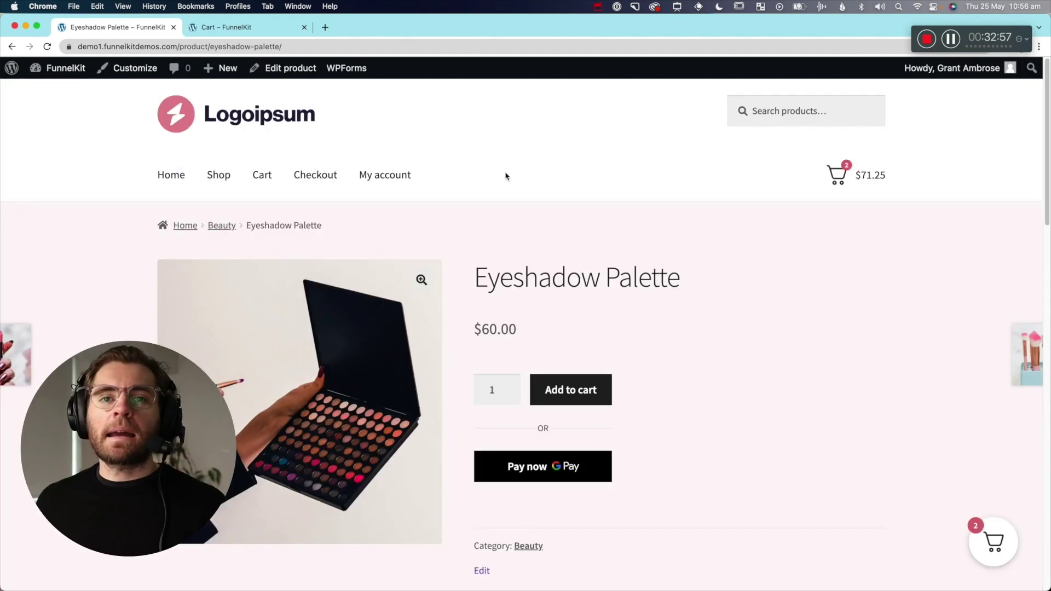
- Add the Eyeshadow Palette to the cart, and open the Express Checkout settings of FunnelKit Cart
click(570, 389)
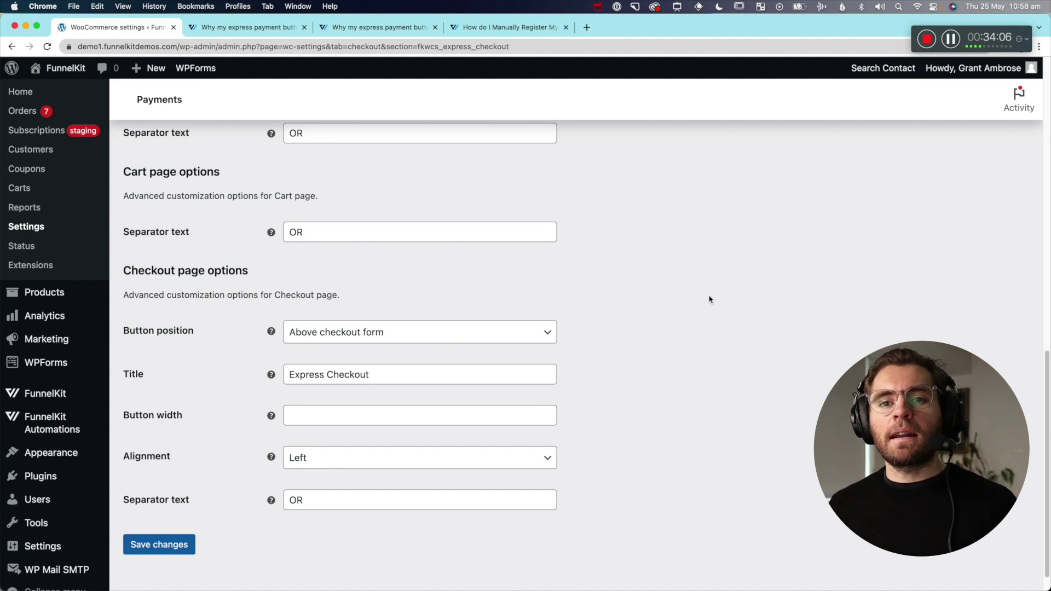
scroll(709, 299, up, 5)
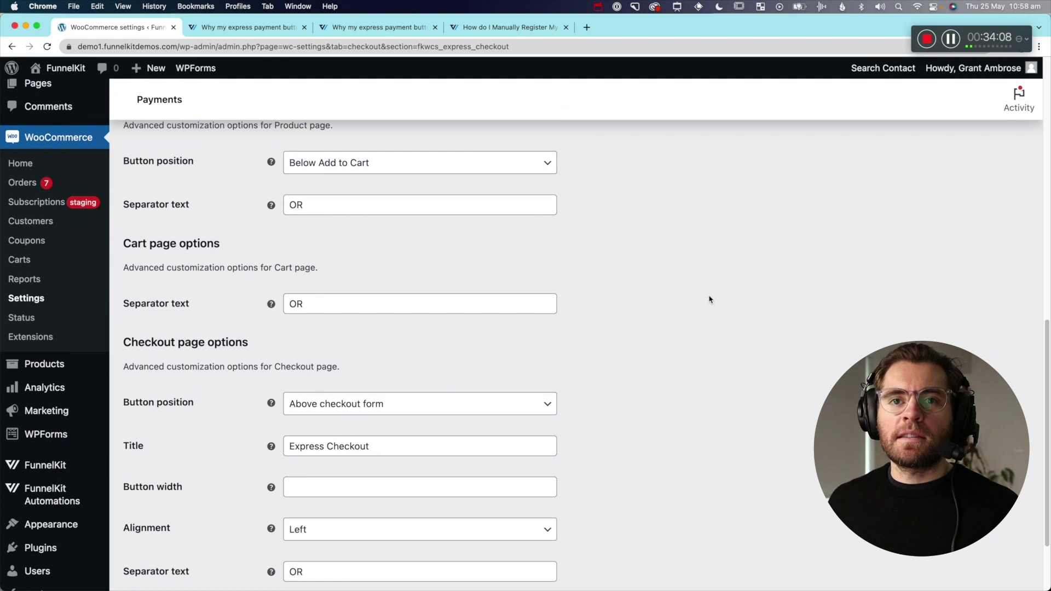
scroll(709, 299, up, 2)
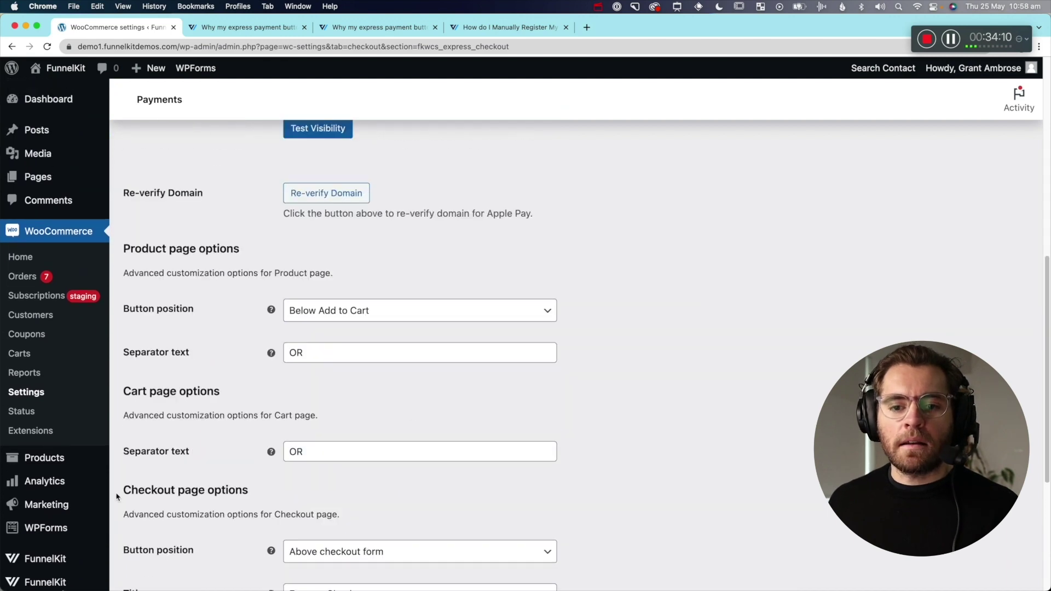
scroll(93, 499, down, 1)
scroll(80, 500, down, 6)
mouse_move(49, 513)
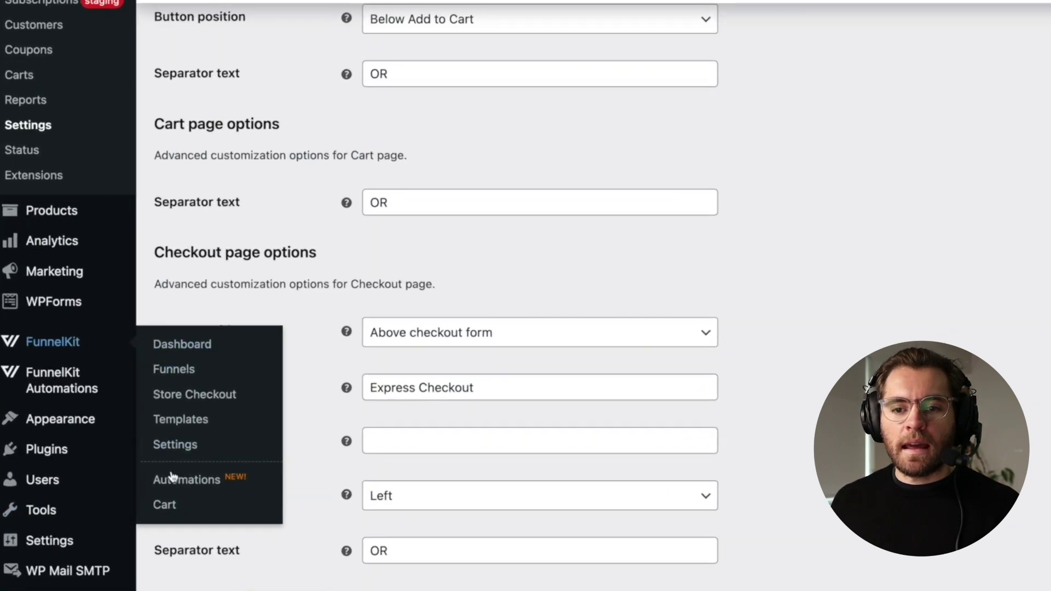
click(163, 509)
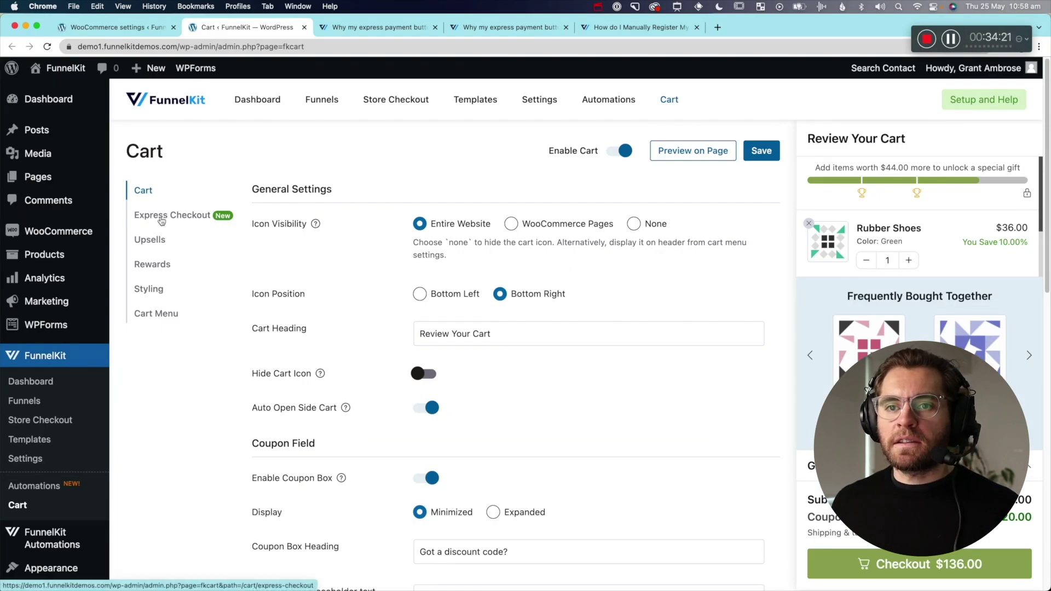
click(159, 219)
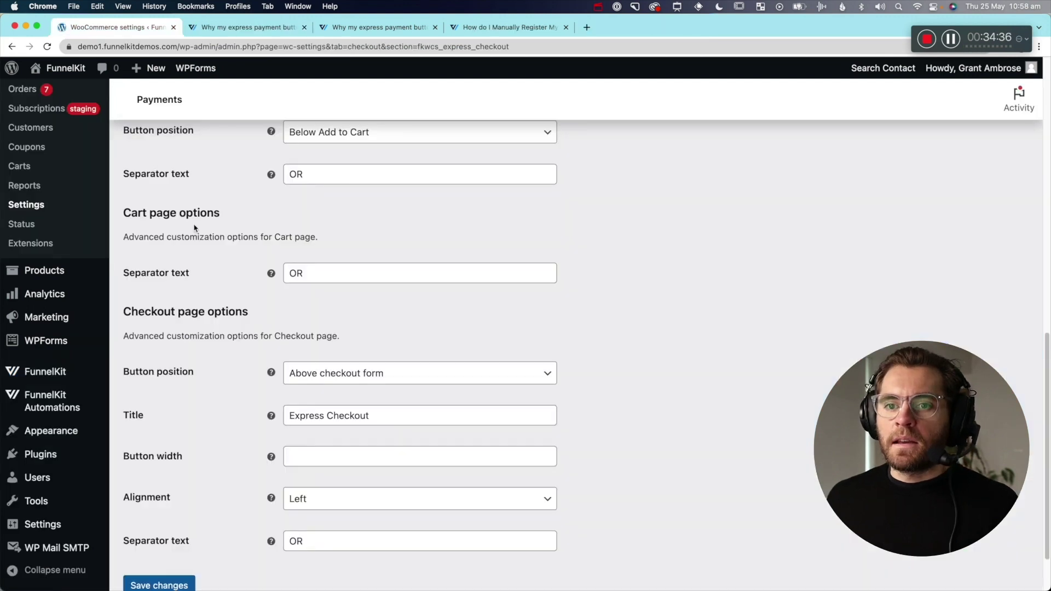
- Review the Checkout page options, and proceed from the side cart to the checkout page to inspect its express payment button and separator
scroll(299, 305, down, 3)
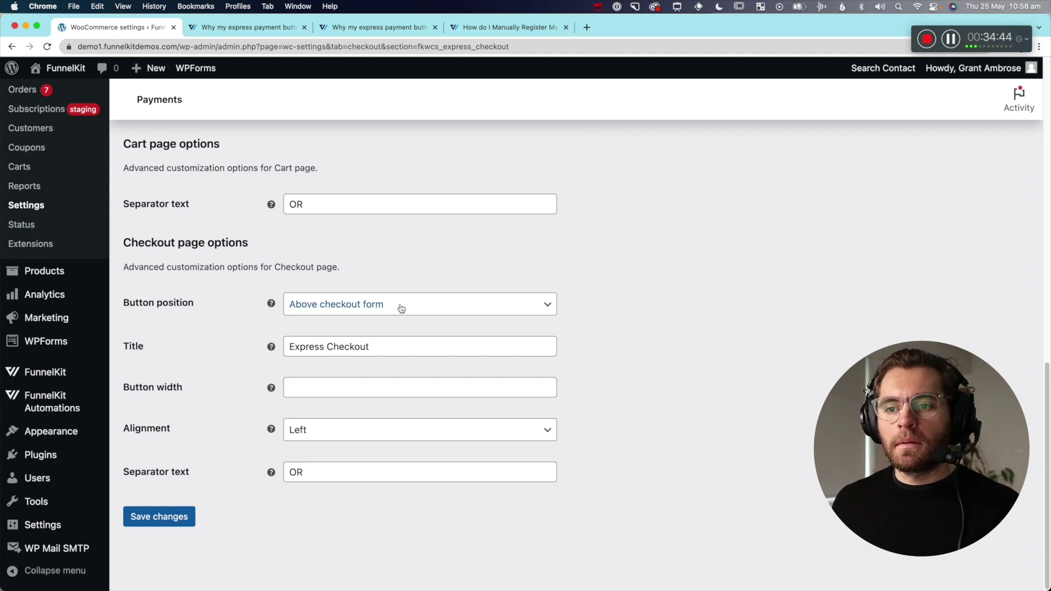
mouse_move(271, 388)
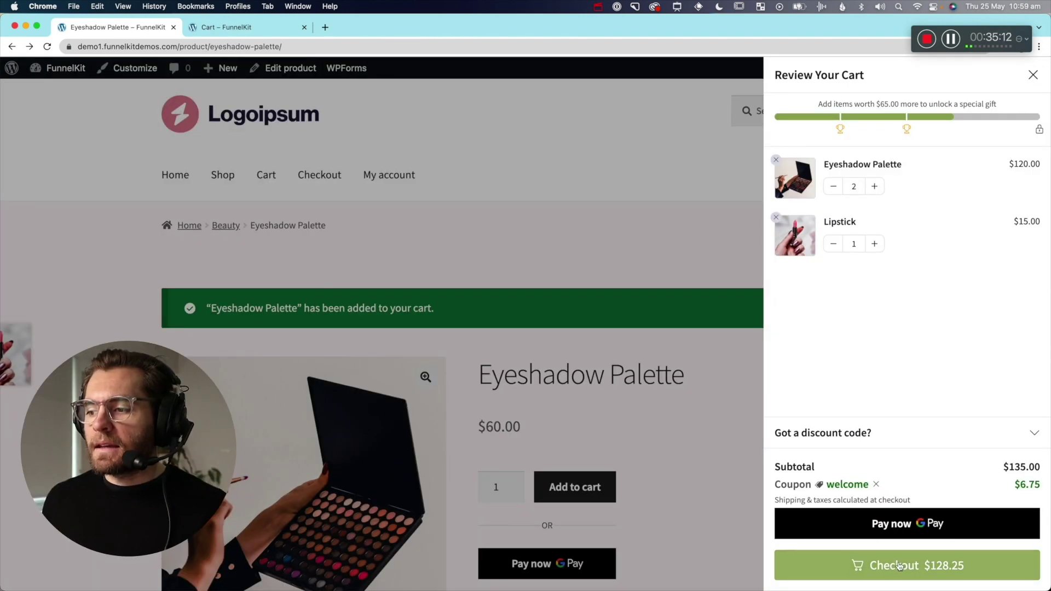
click(907, 564)
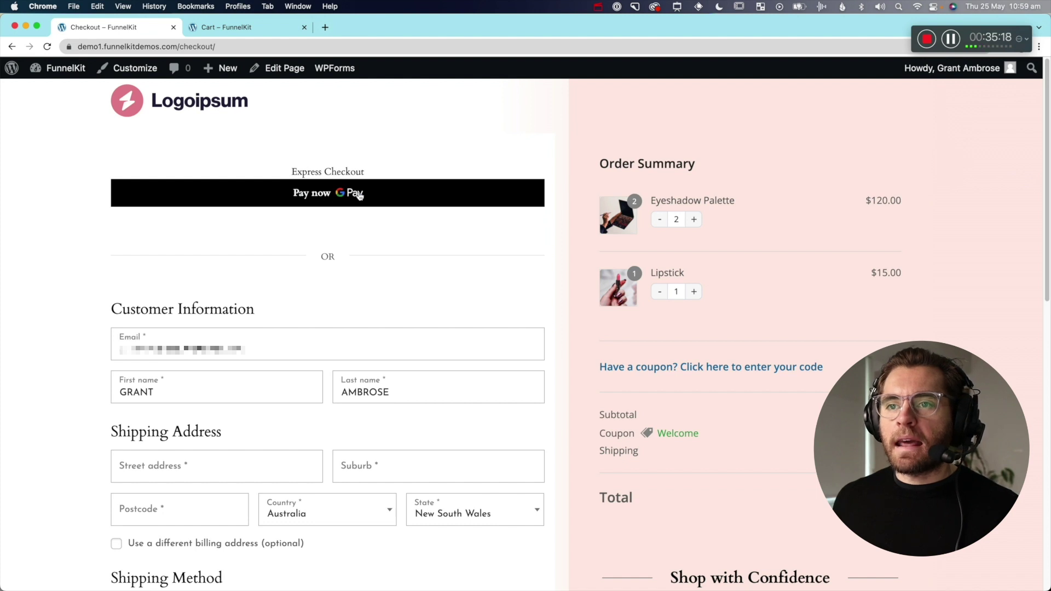
drag(332, 257, 286, 250)
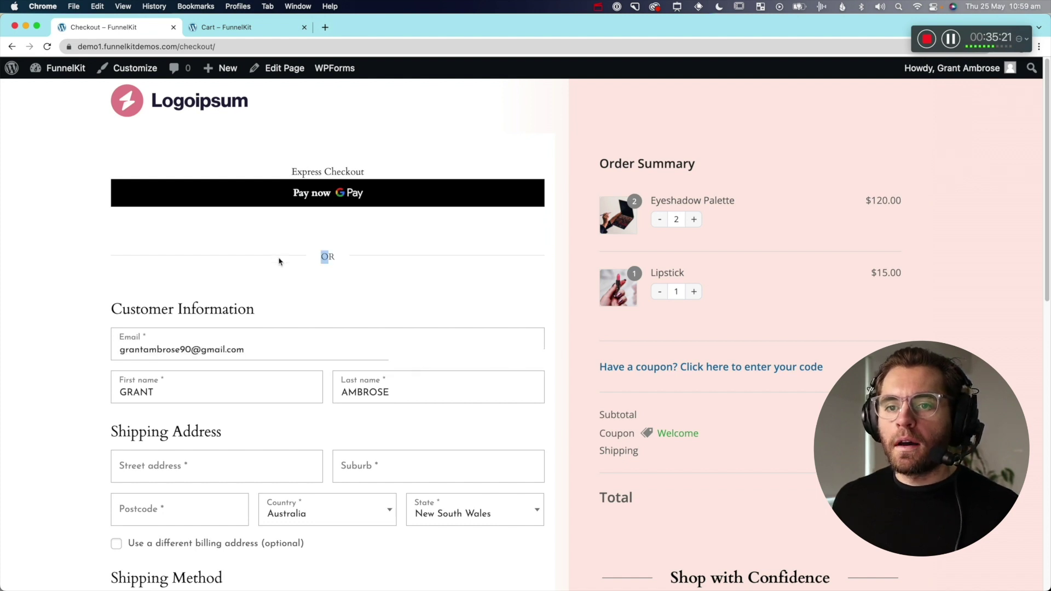
scroll(279, 261, down, 5)
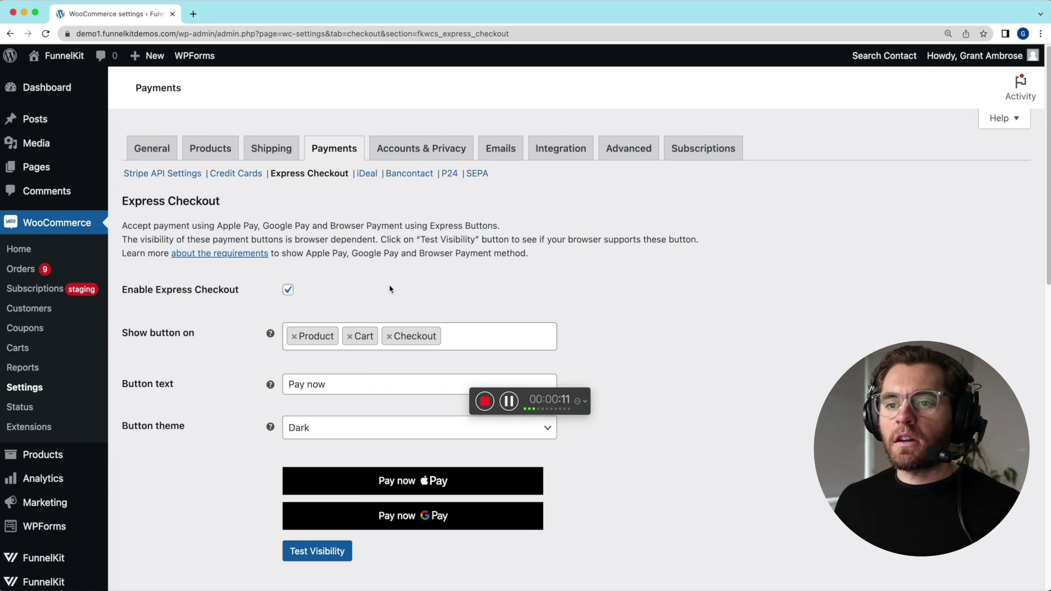
- Remove Product and Cart from the express button locations, keeping only Checkout, and review the page options
click(295, 337)
click(294, 337)
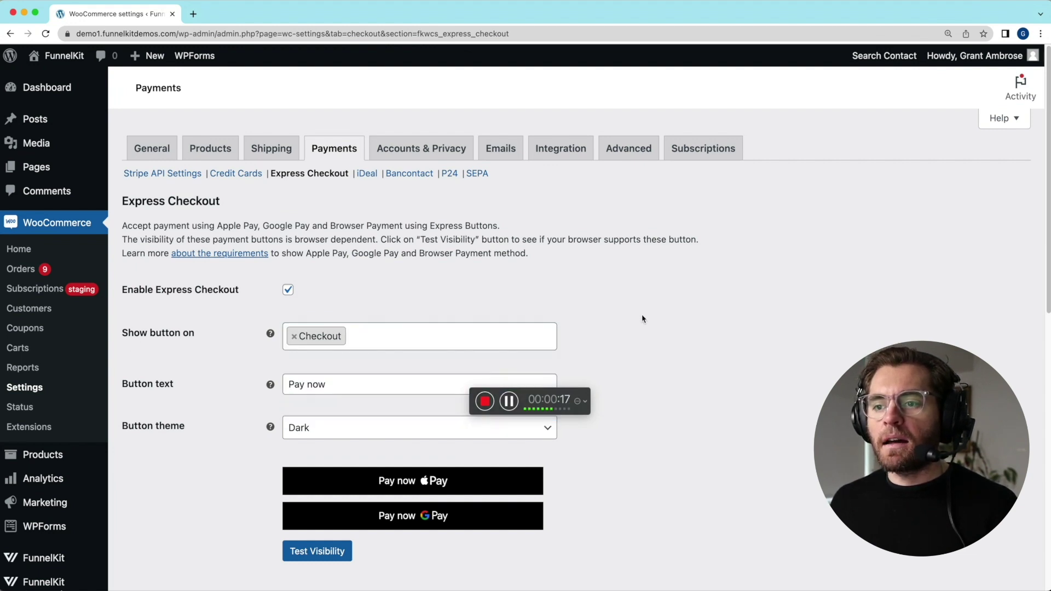
click(285, 325)
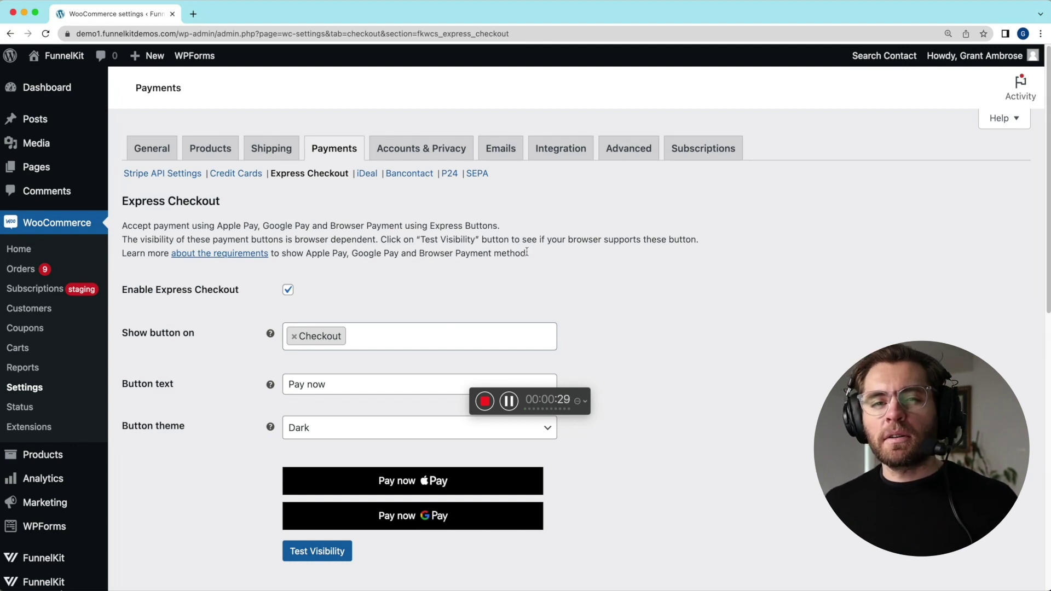
scroll(569, 260, down, 10)
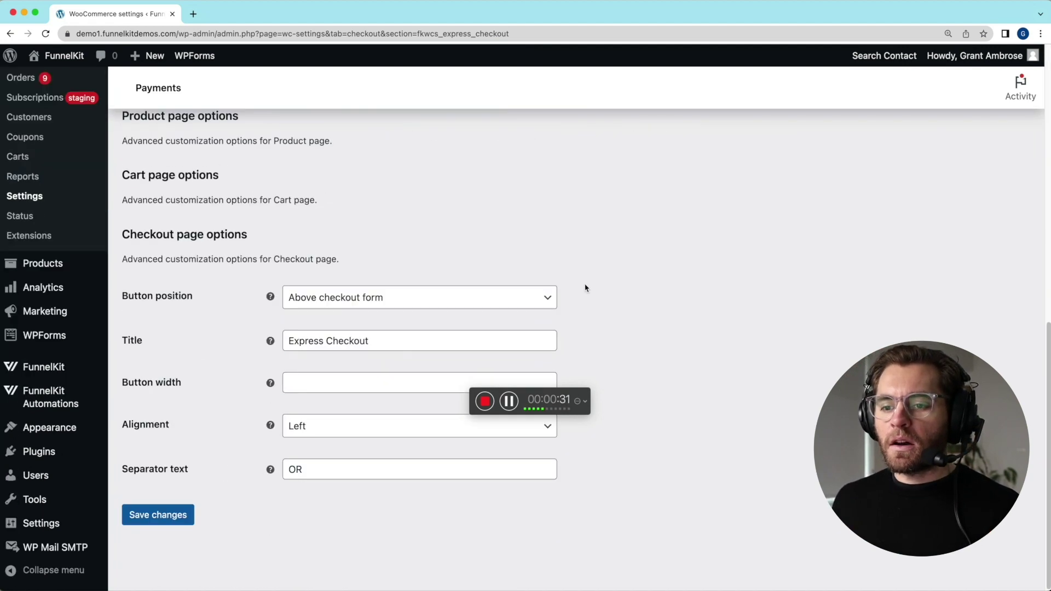
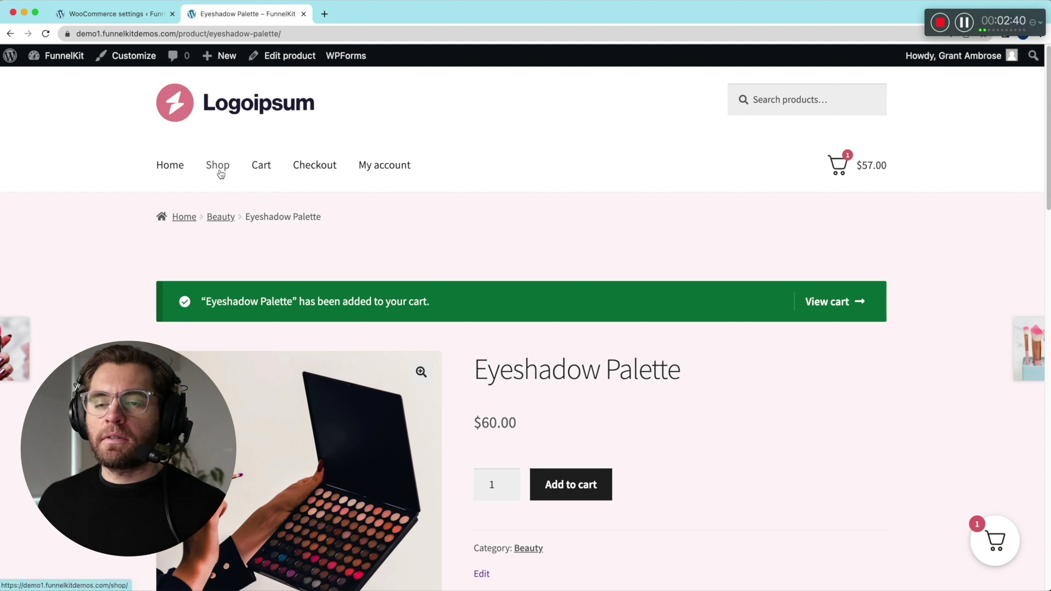
- Find the Hand Cream in the store's shop and add it to the cart
click(217, 170)
scroll(225, 172, down, 5)
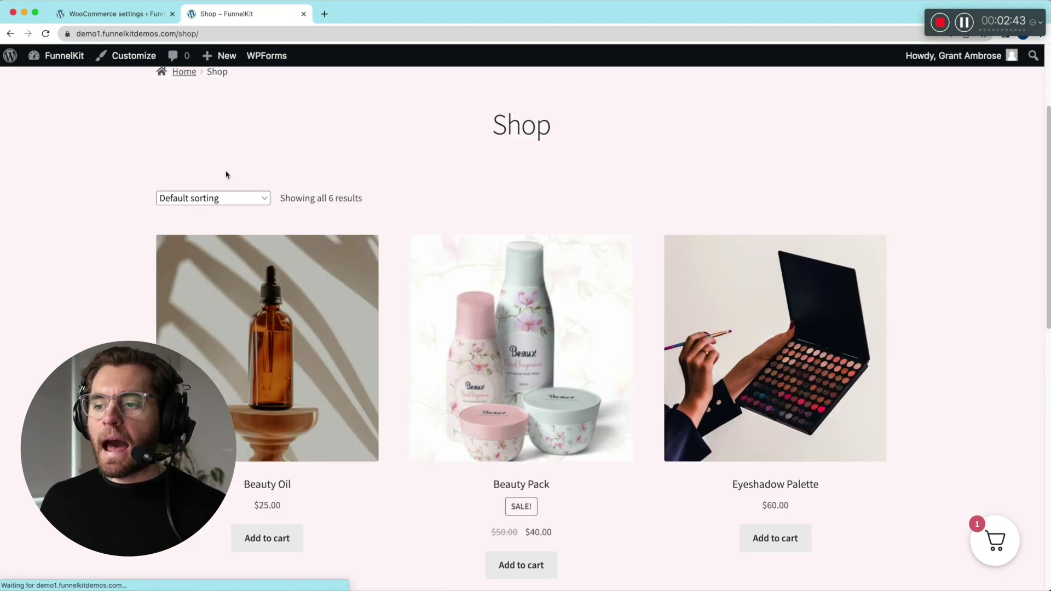
scroll(225, 171, down, 5)
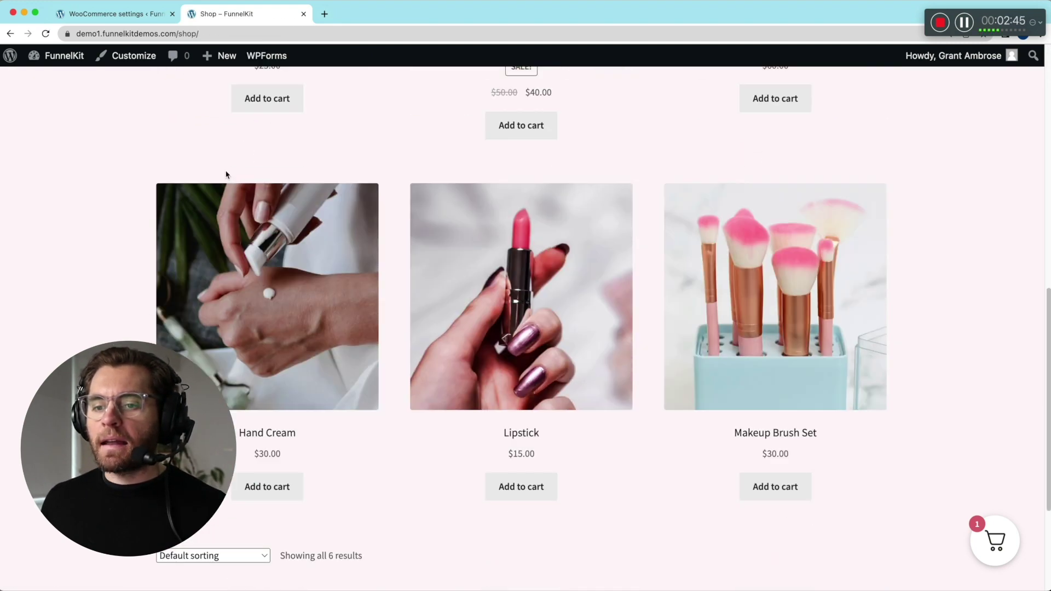
click(290, 300)
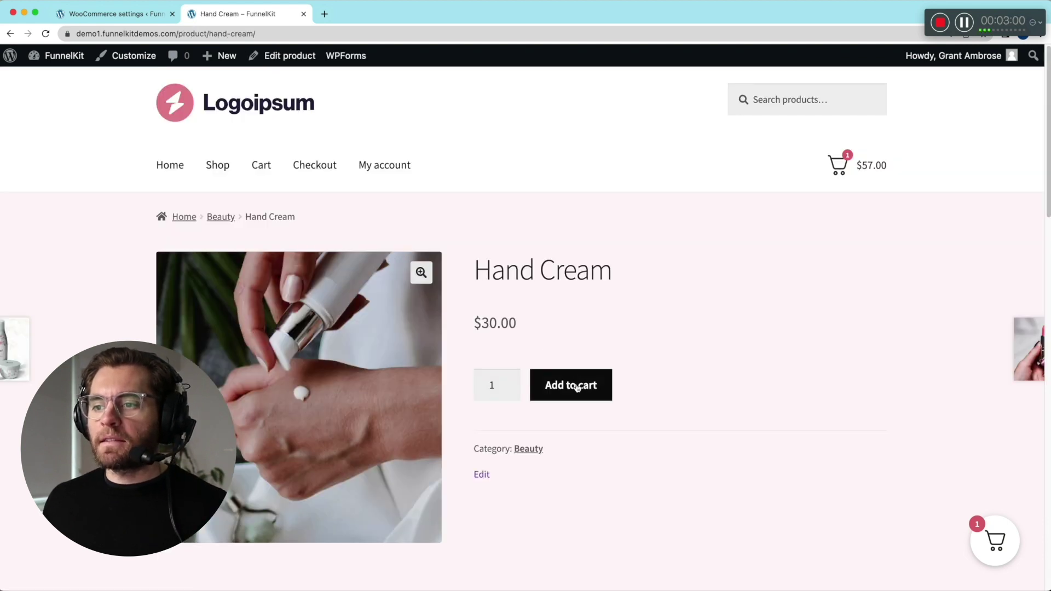
click(591, 386)
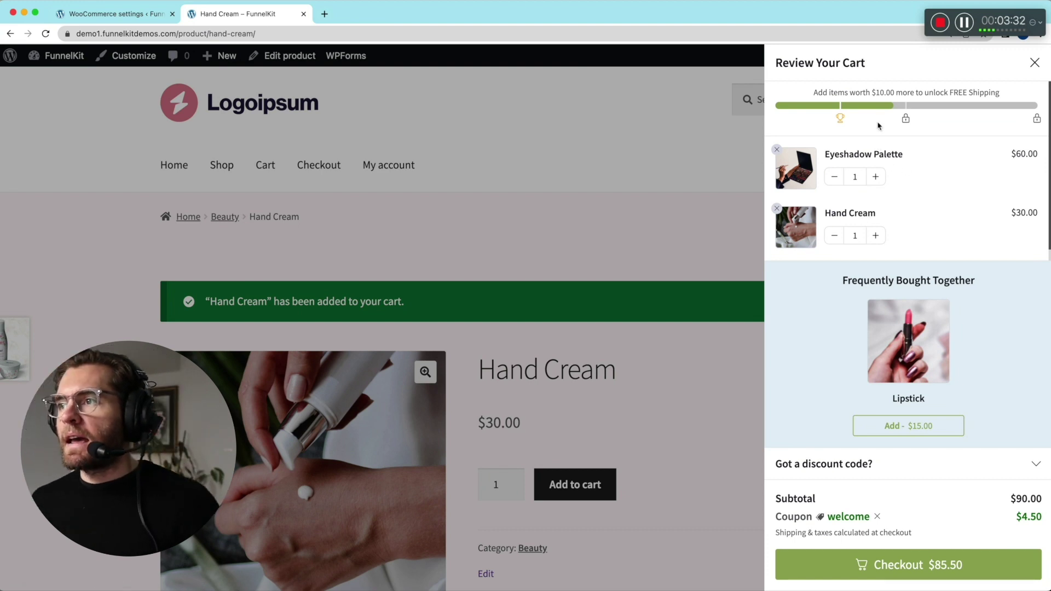
- Check the free shipping progress in the side cart, and add the suggested Lipstick to the order
double_click(876, 94)
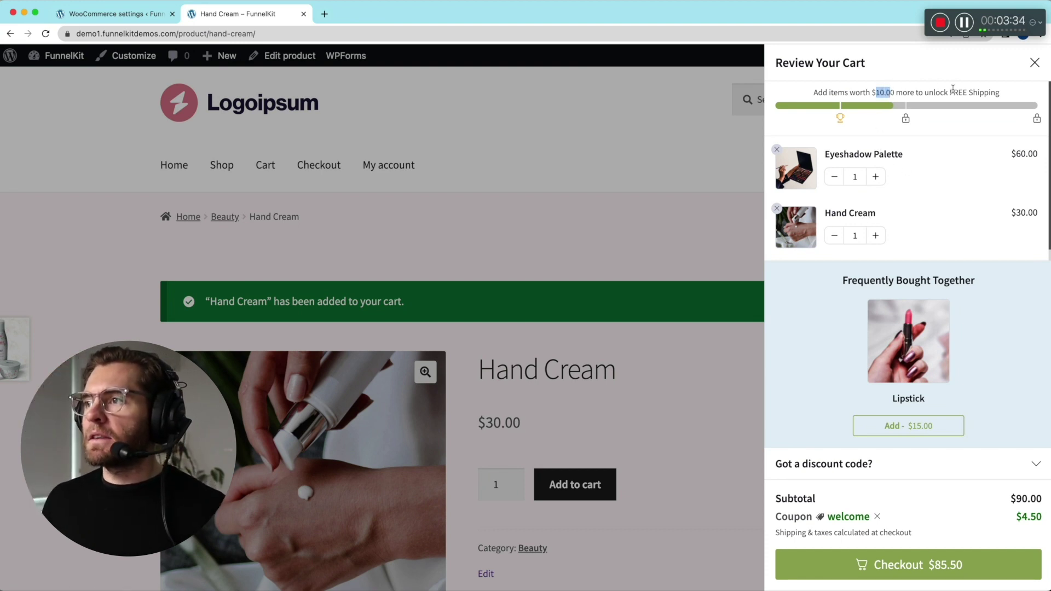
drag(953, 94, 1025, 99)
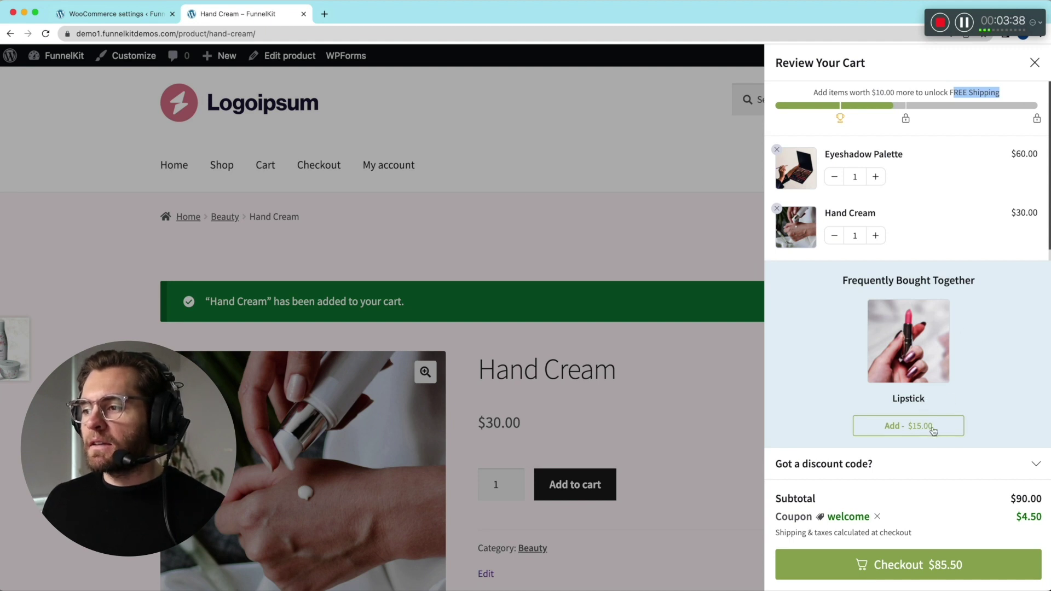
click(912, 433)
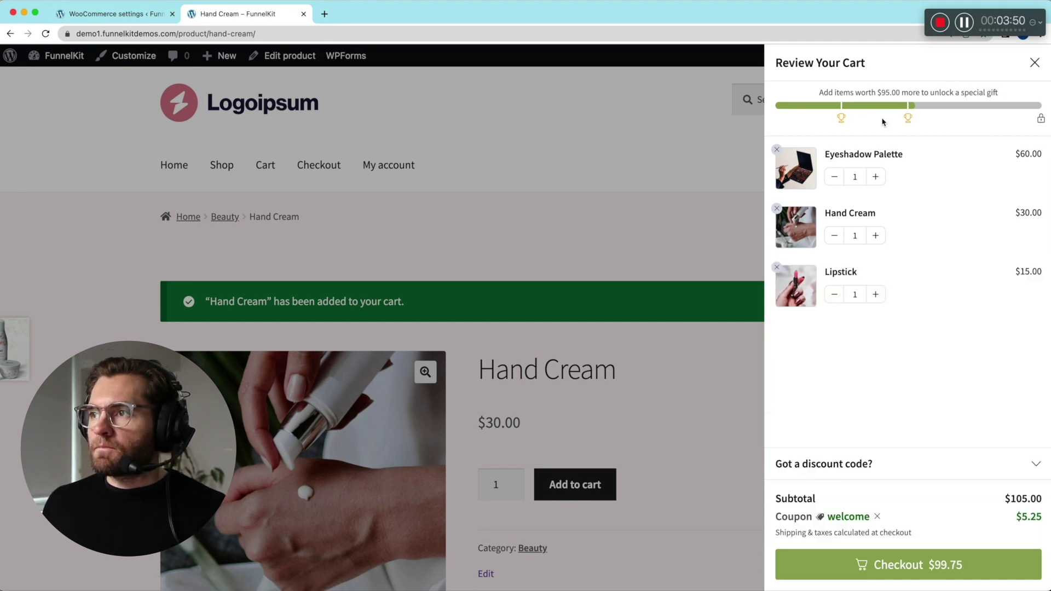
mouse_move(908, 118)
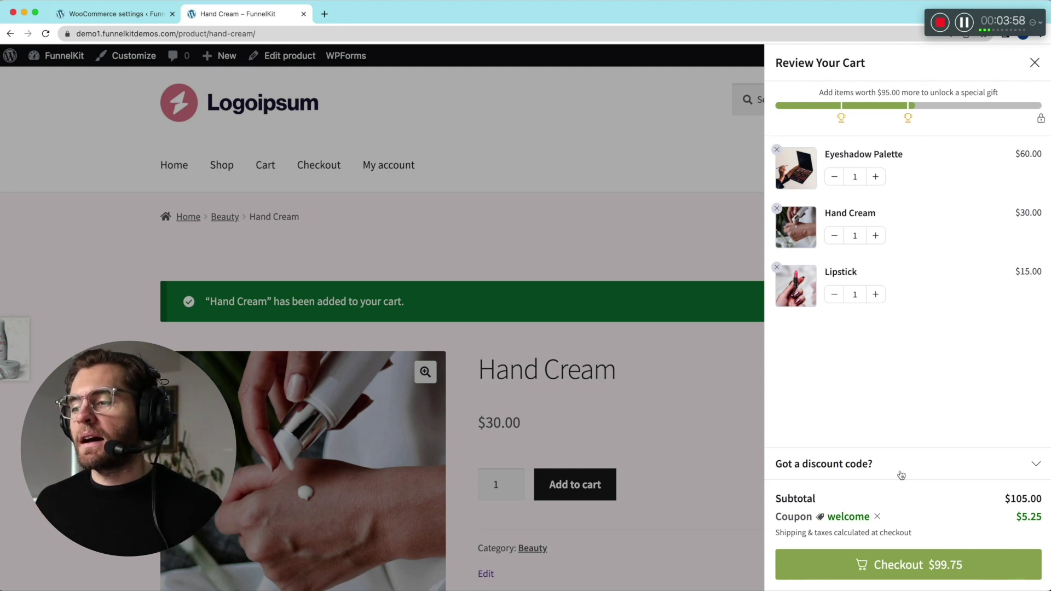
- Proceed to the checkout page, look over its form, and pay for the order with the Google Pay express button
click(909, 569)
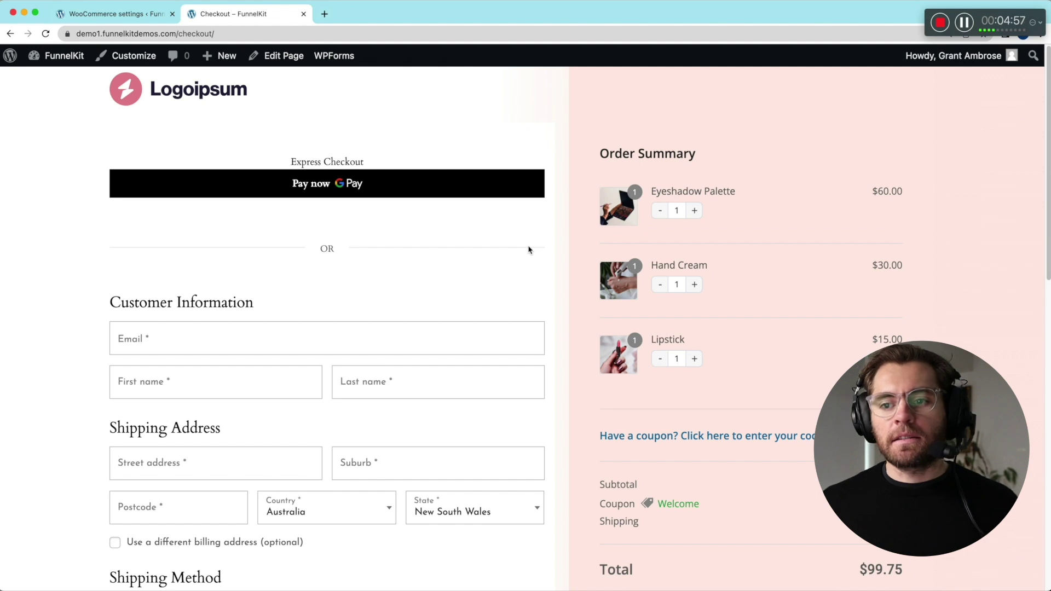
scroll(529, 249, down, 5)
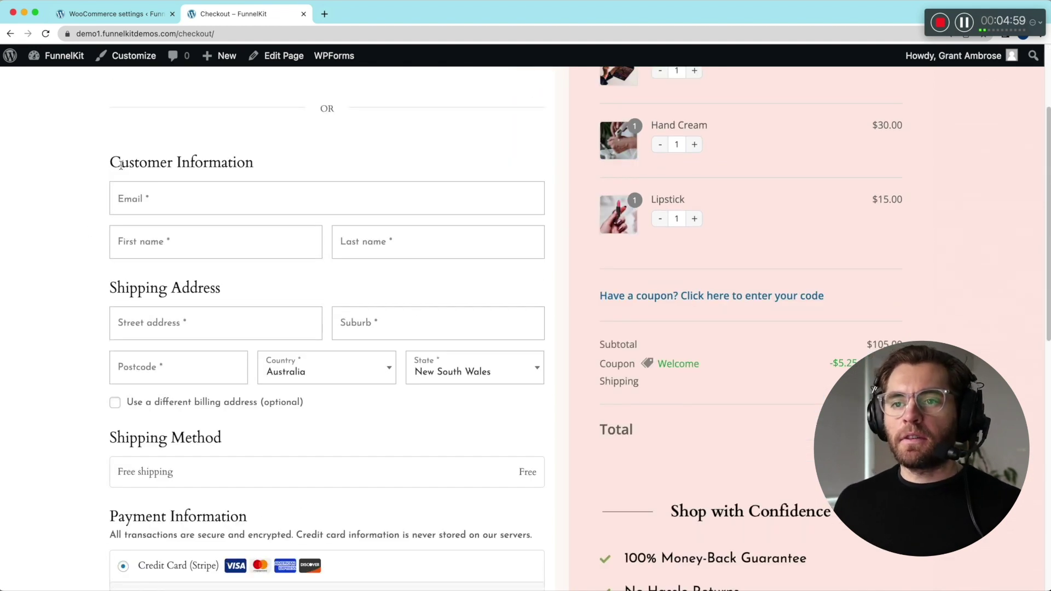
scroll(362, 369, down, 7)
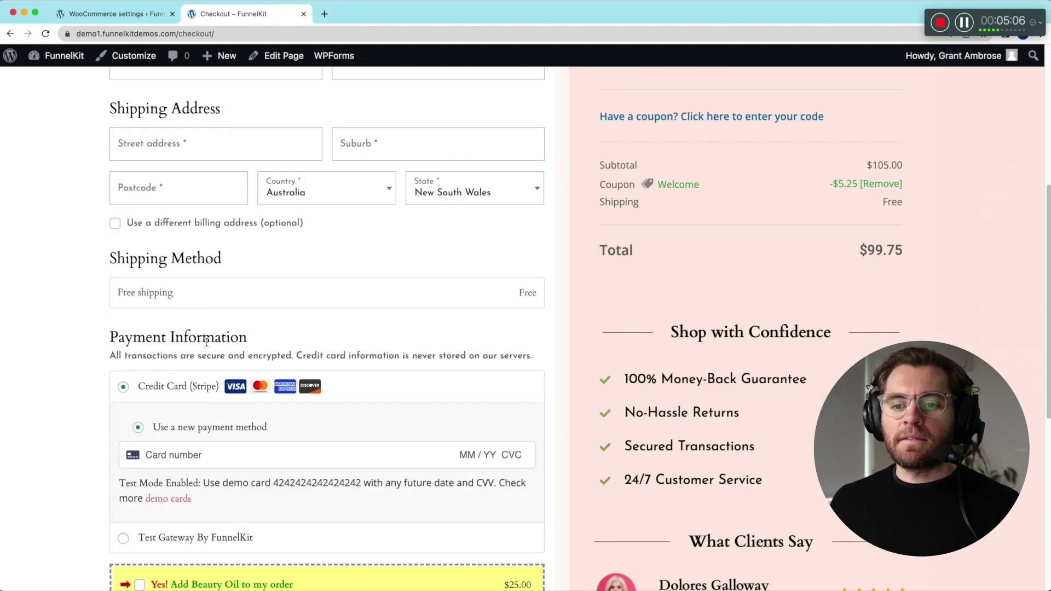
scroll(323, 446, down, 1)
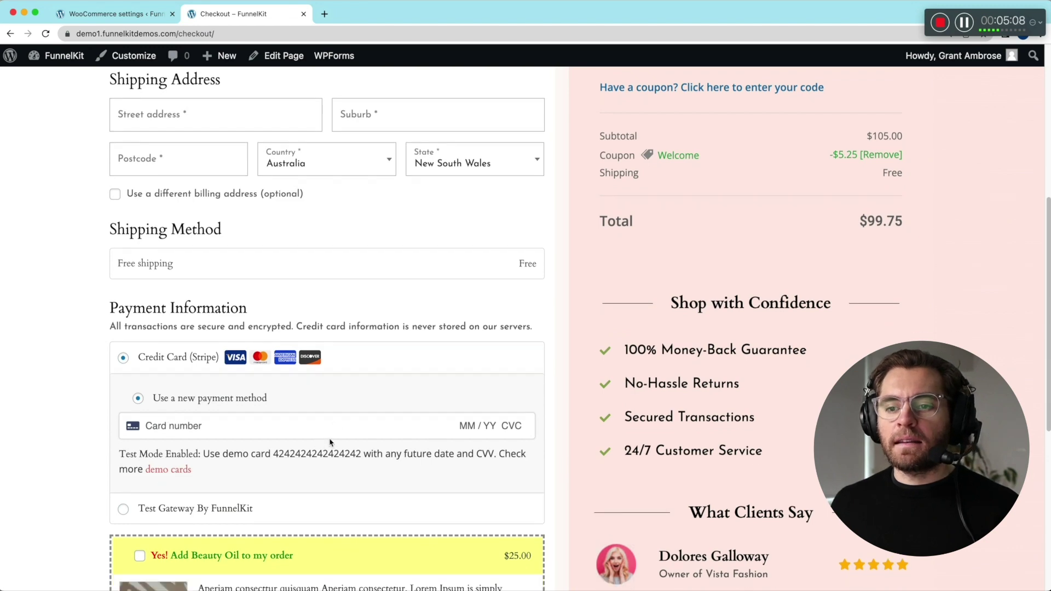
scroll(480, 407, up, 12)
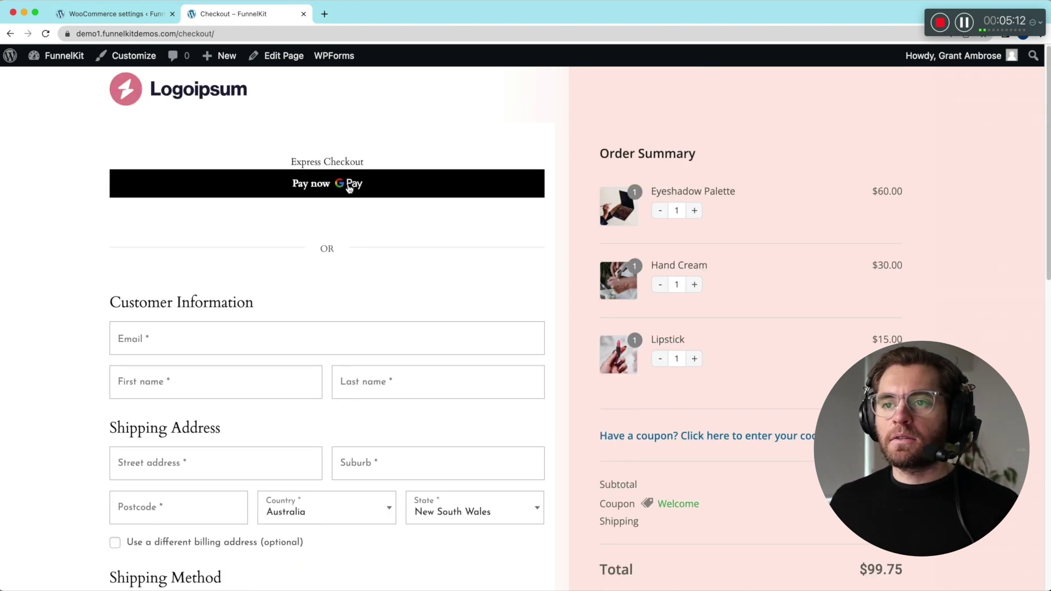
click(348, 187)
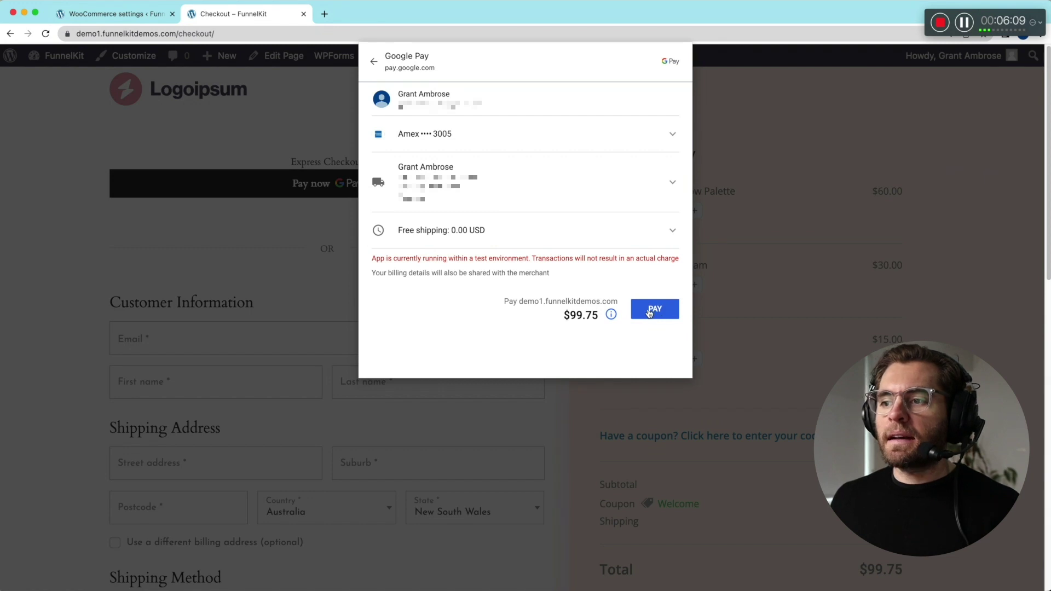
click(650, 311)
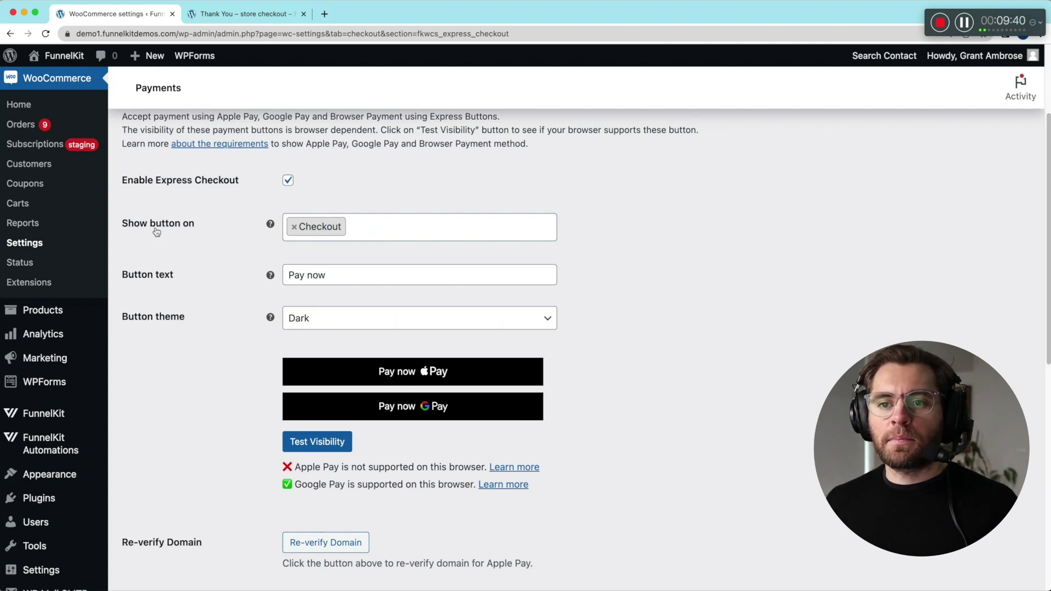
- Add Product and Cart to the express button locations alongside Checkout, and save the Express Checkout settings
click(359, 224)
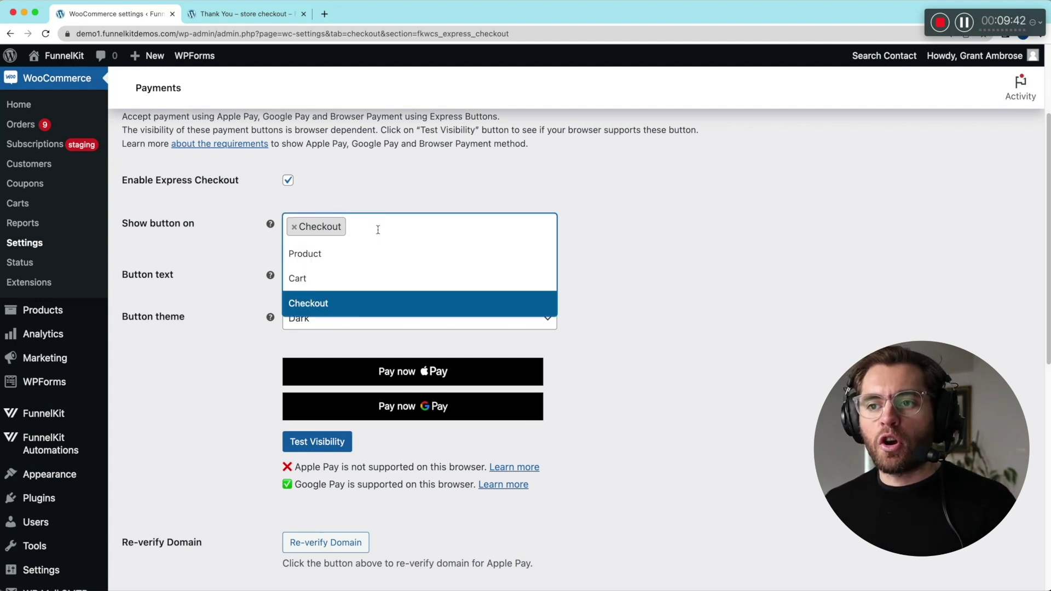
click(320, 250)
click(446, 236)
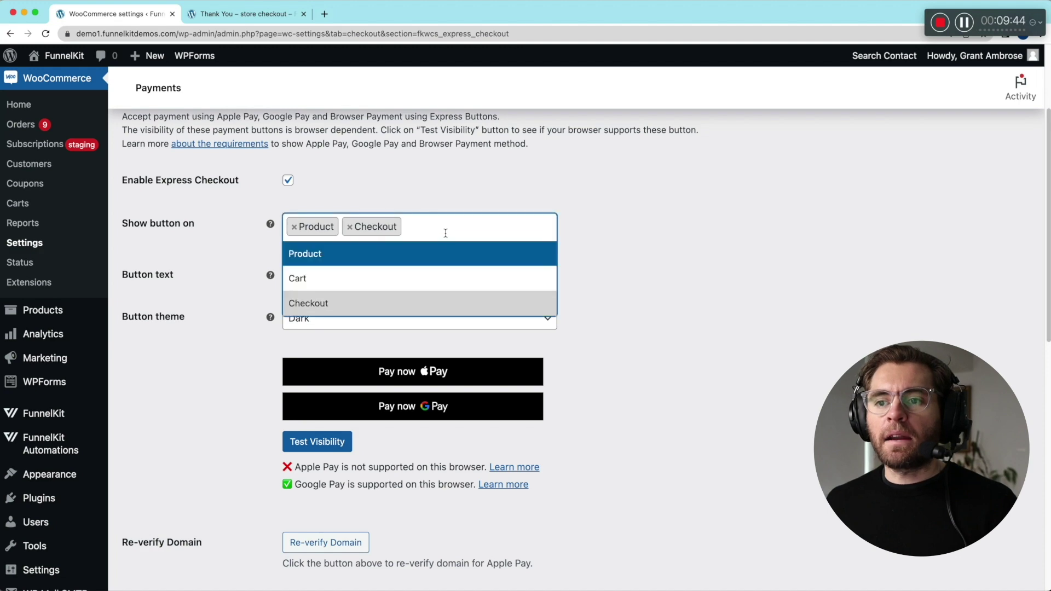
click(311, 275)
scroll(645, 321, down, 10)
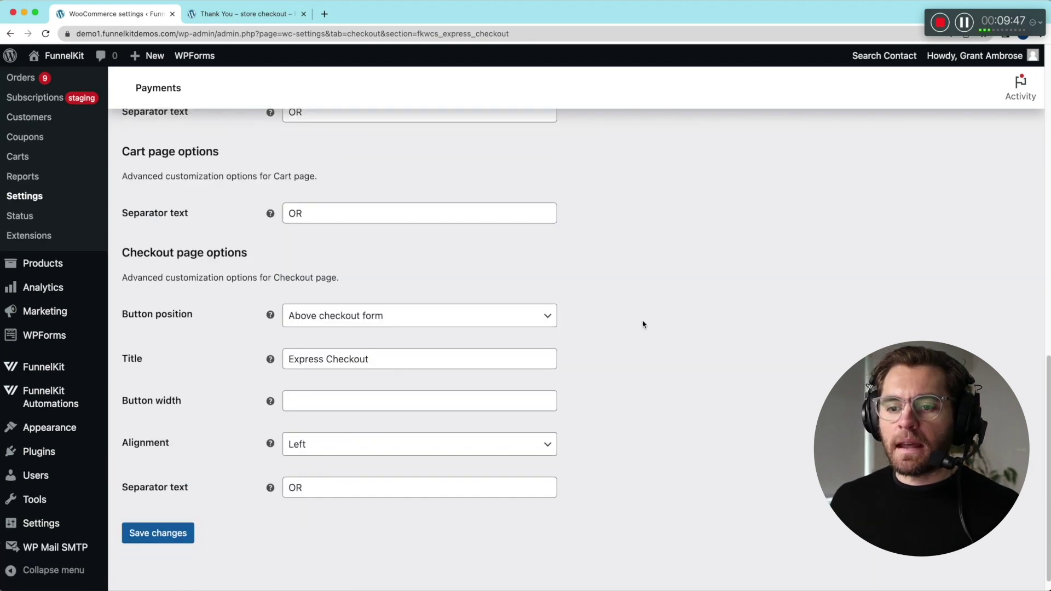
click(164, 523)
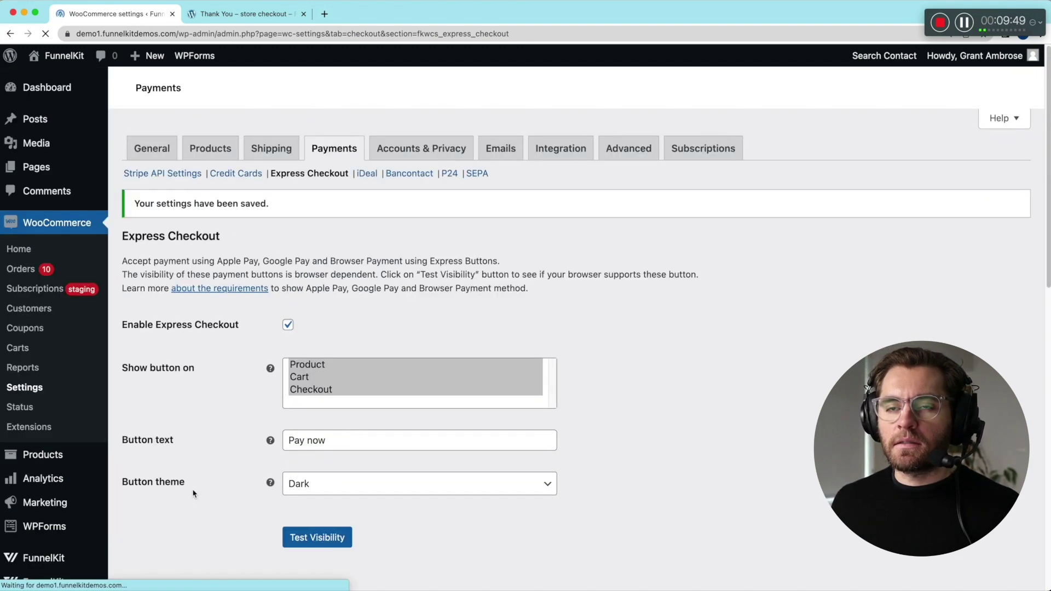
- Open the storefront in a new tab and add the Eyeshadow Palette to the cart from its product page
super+click(64, 56)
click(372, 14)
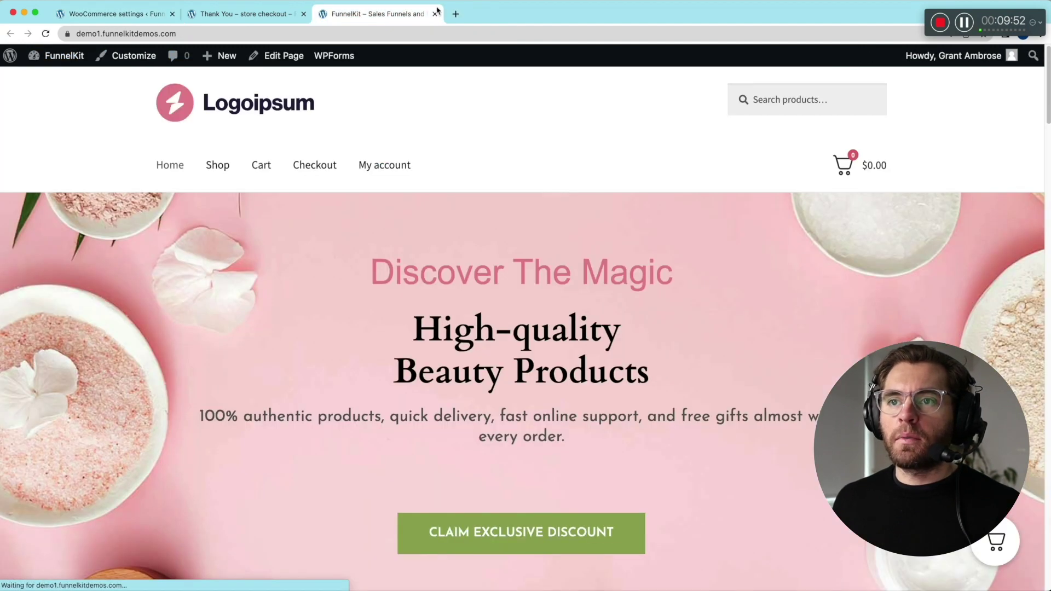
click(217, 164)
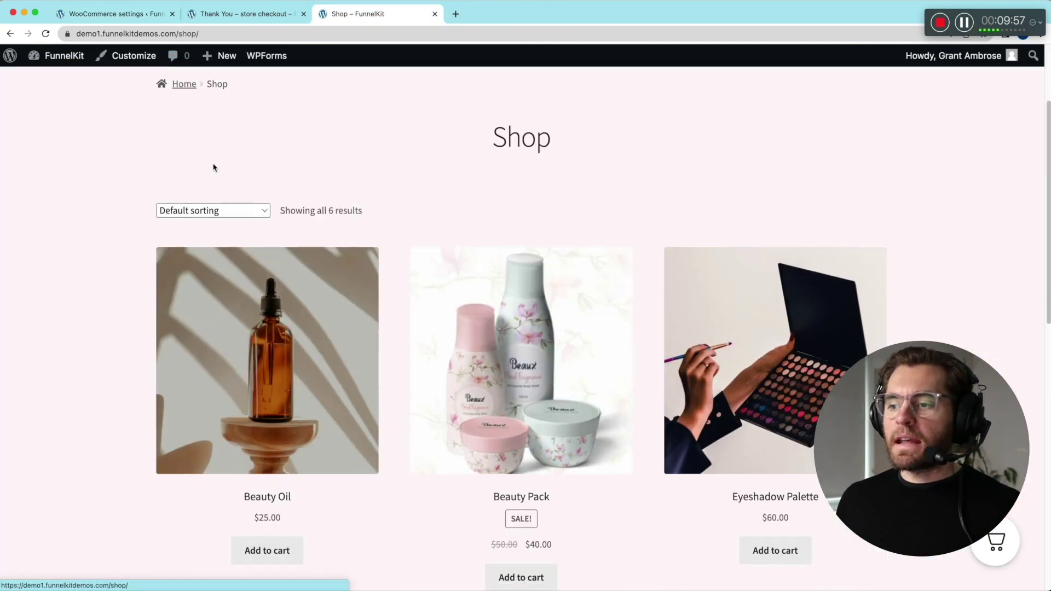
scroll(213, 168, down, 3)
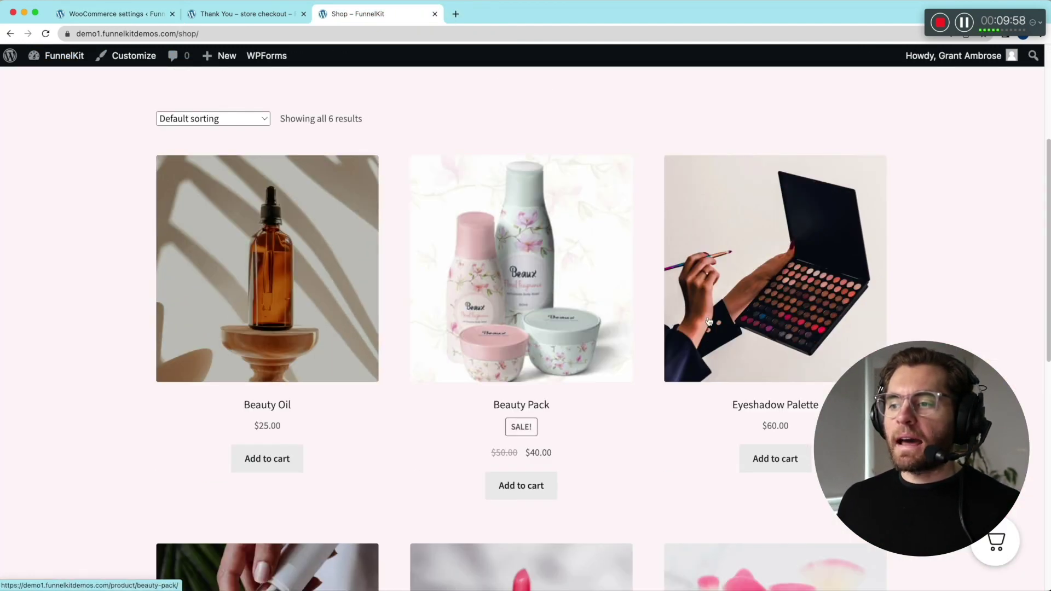
click(780, 299)
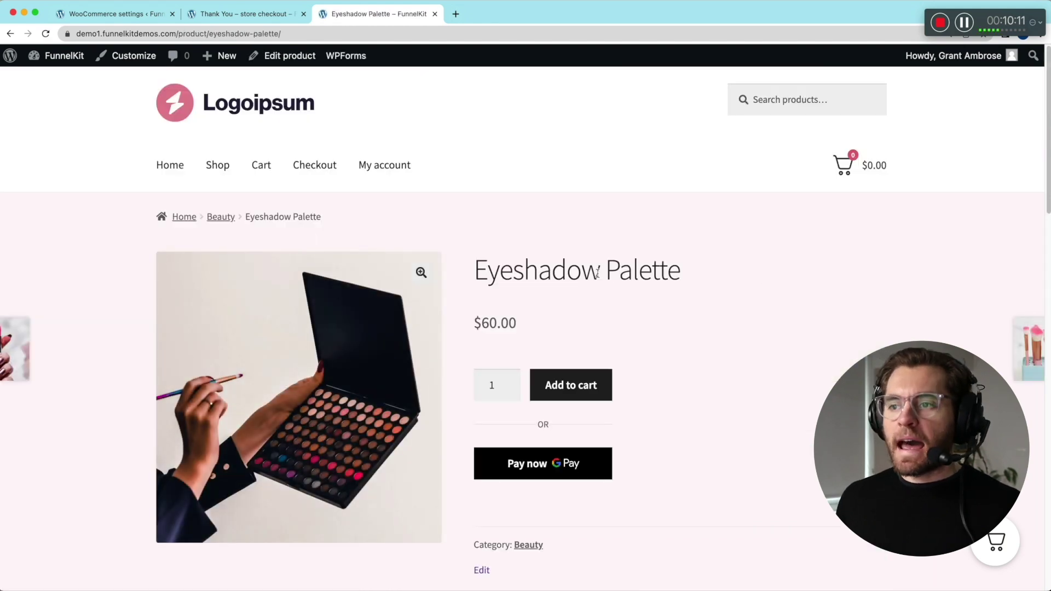
click(588, 383)
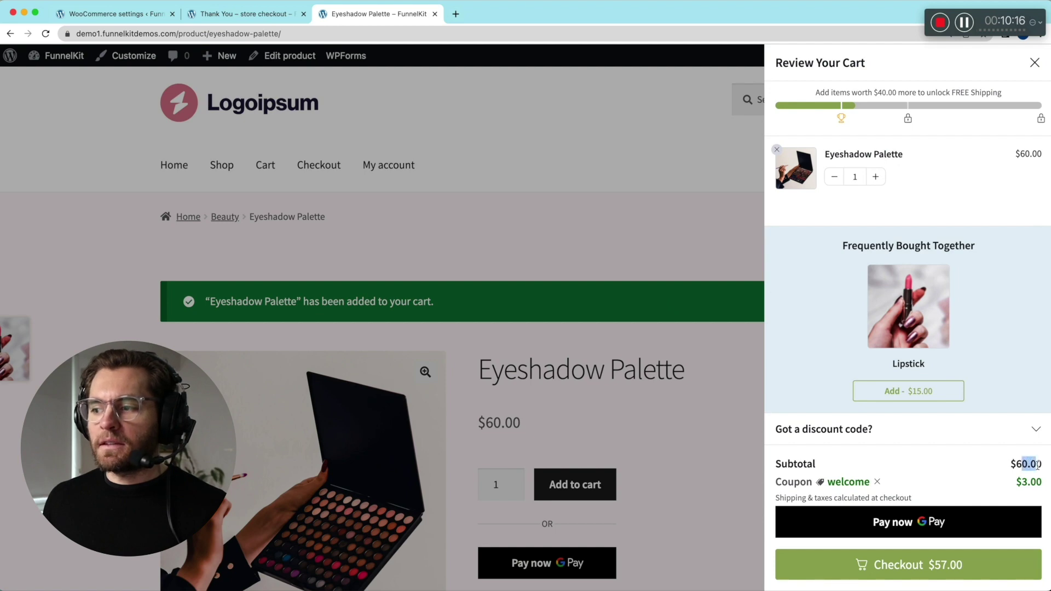
click(569, 222)
- Add the Hand Cream to the cart as a second product, and check the items and subtotal in the side cart
click(221, 159)
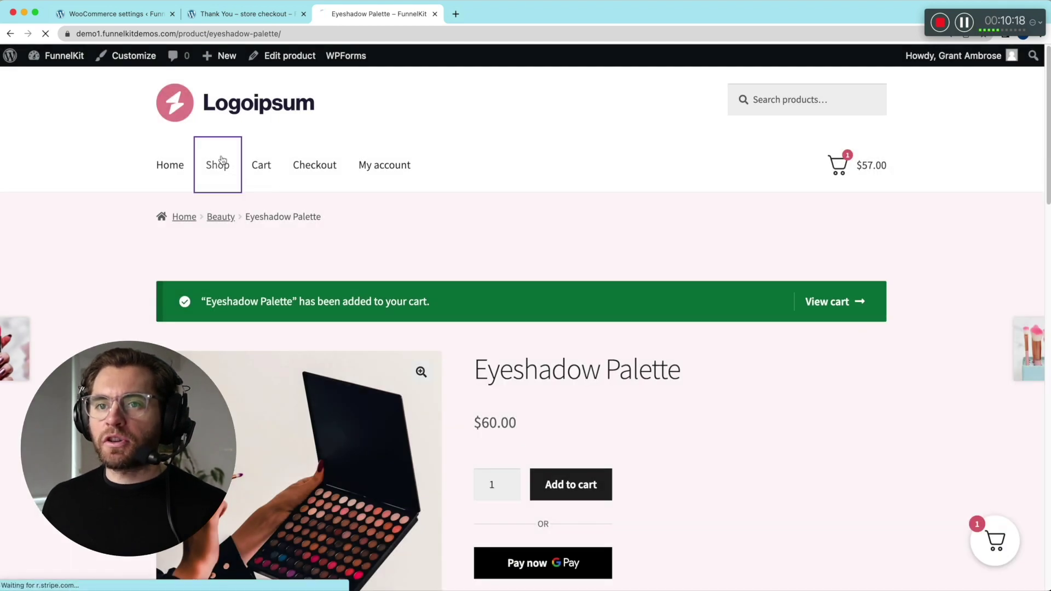
scroll(413, 265, down, 3)
scroll(413, 265, down, 7)
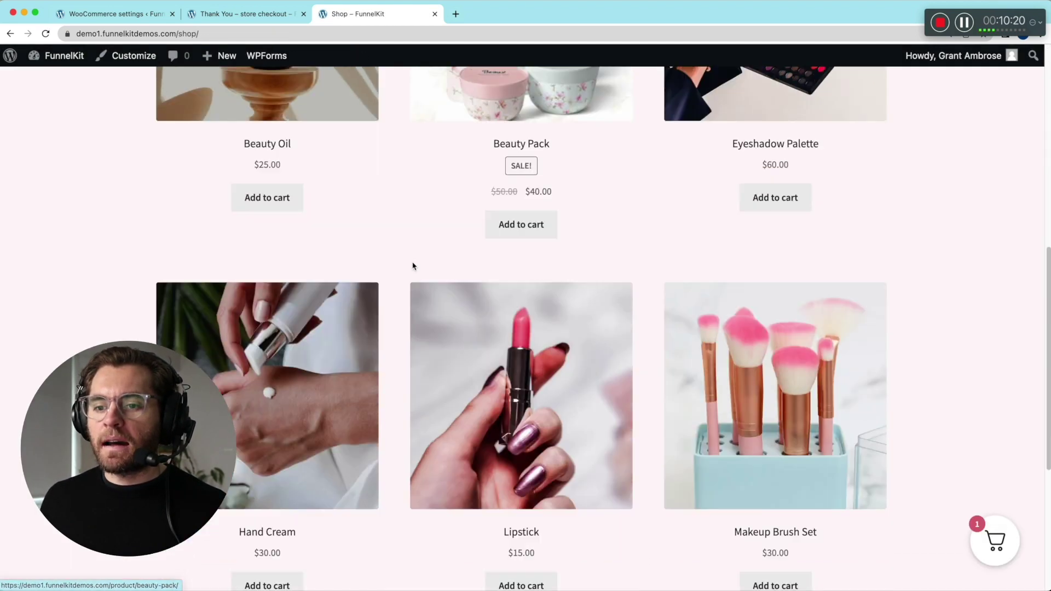
click(265, 317)
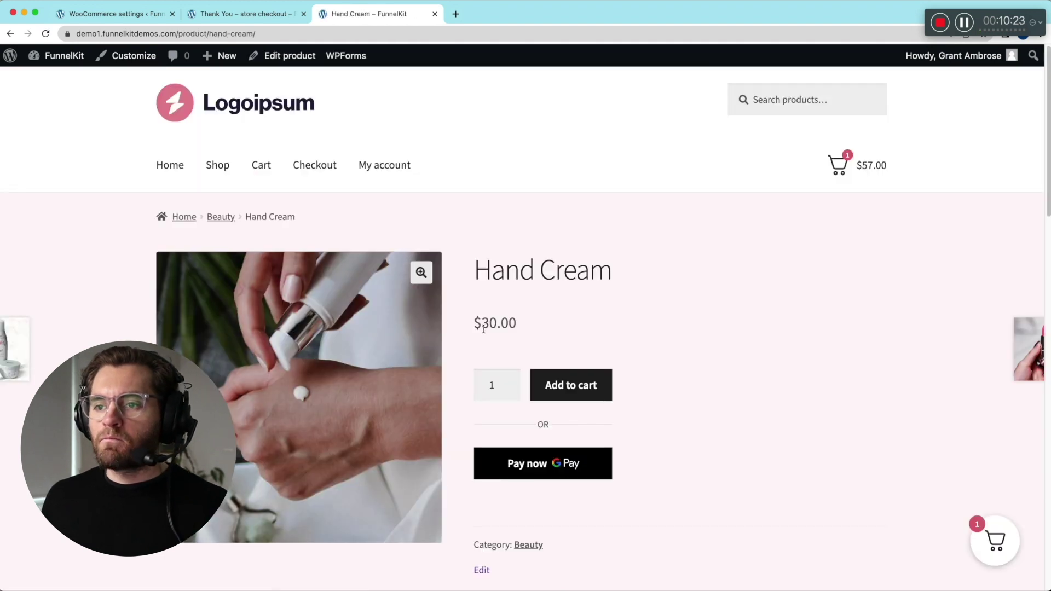
click(572, 384)
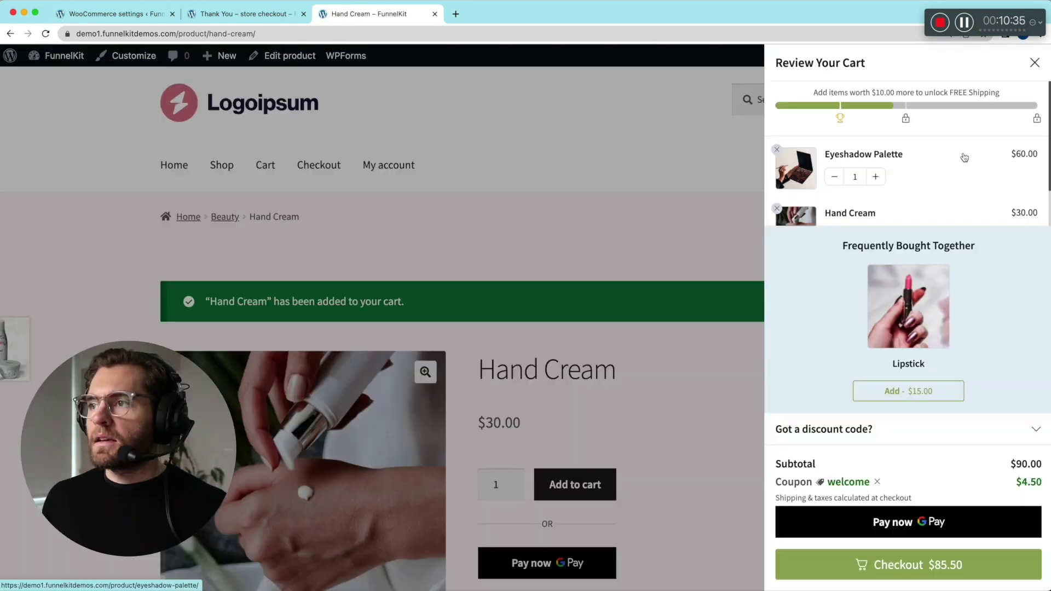
scroll(965, 158, down, 2)
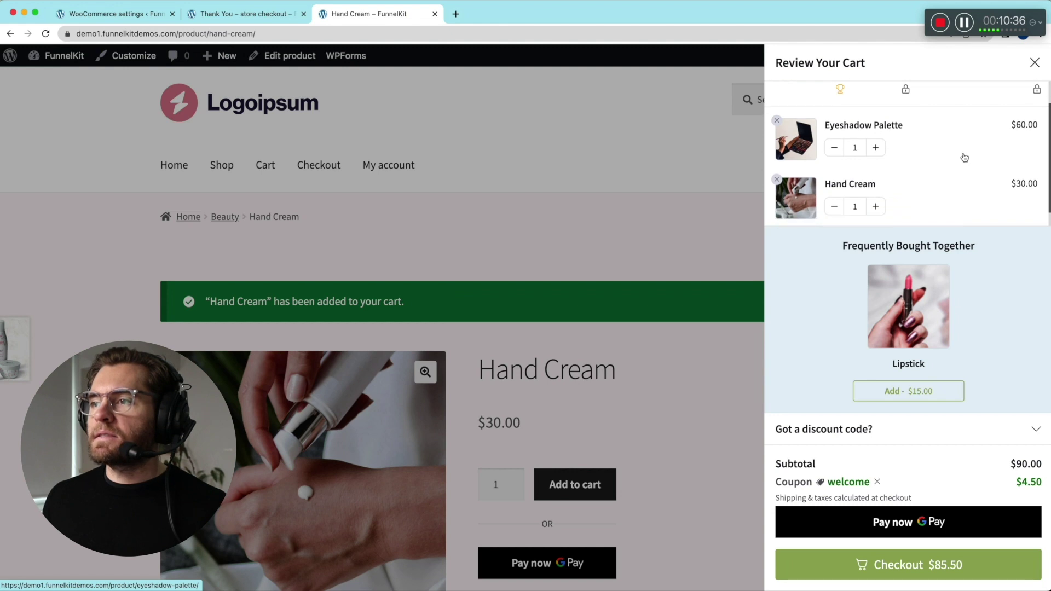
mouse_move(1013, 464)
mouse_down()
mouse_move(1046, 467)
mouse_move(1010, 462)
mouse_up()
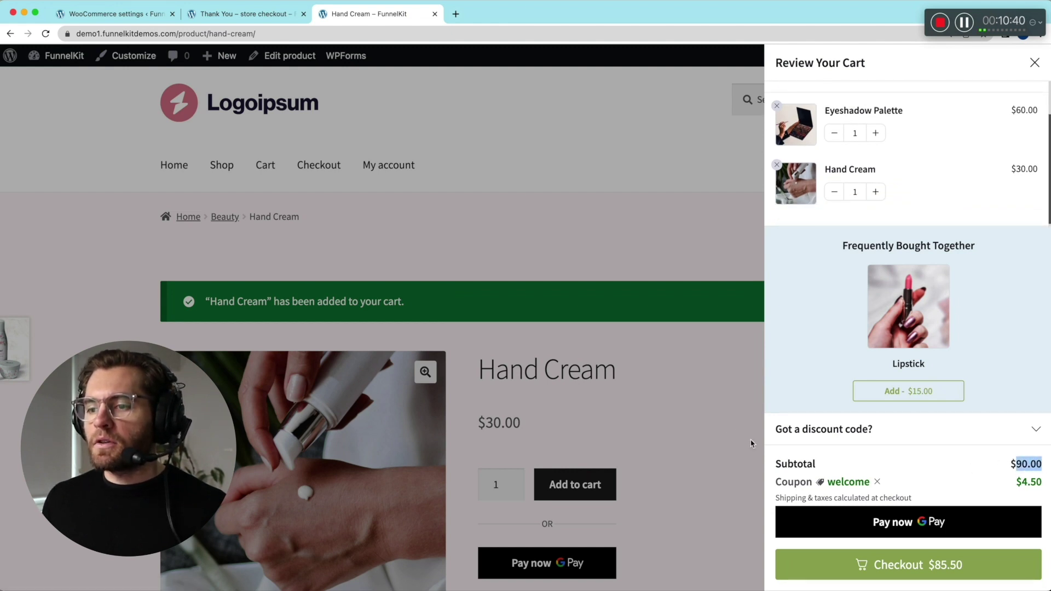
click(671, 415)
- Open Google Pay from the Hand Cream product page, compare its charge with the product price, and leave without paying
scroll(563, 350, down, 3)
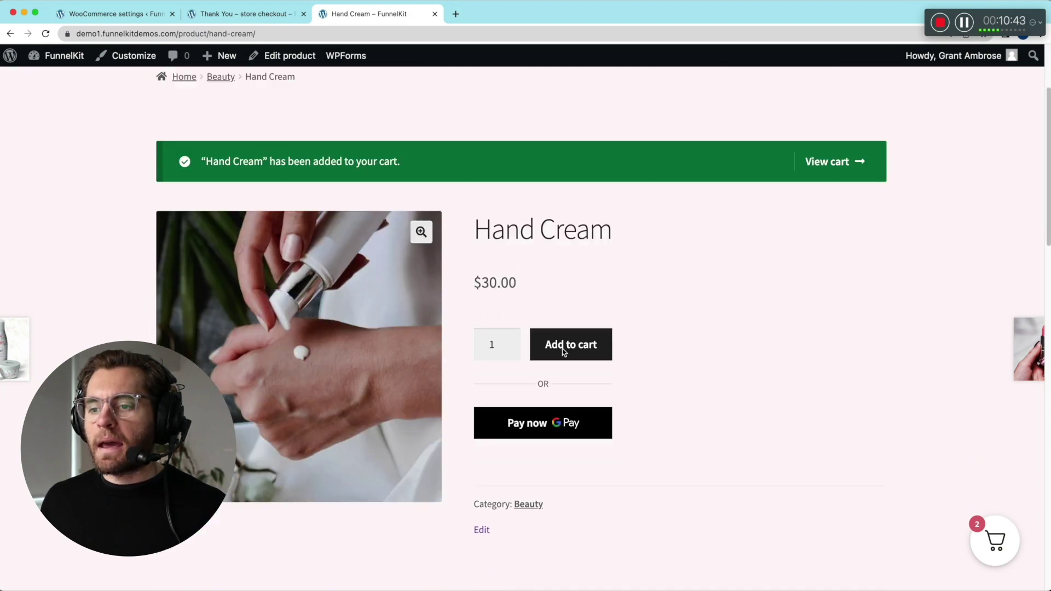
click(556, 427)
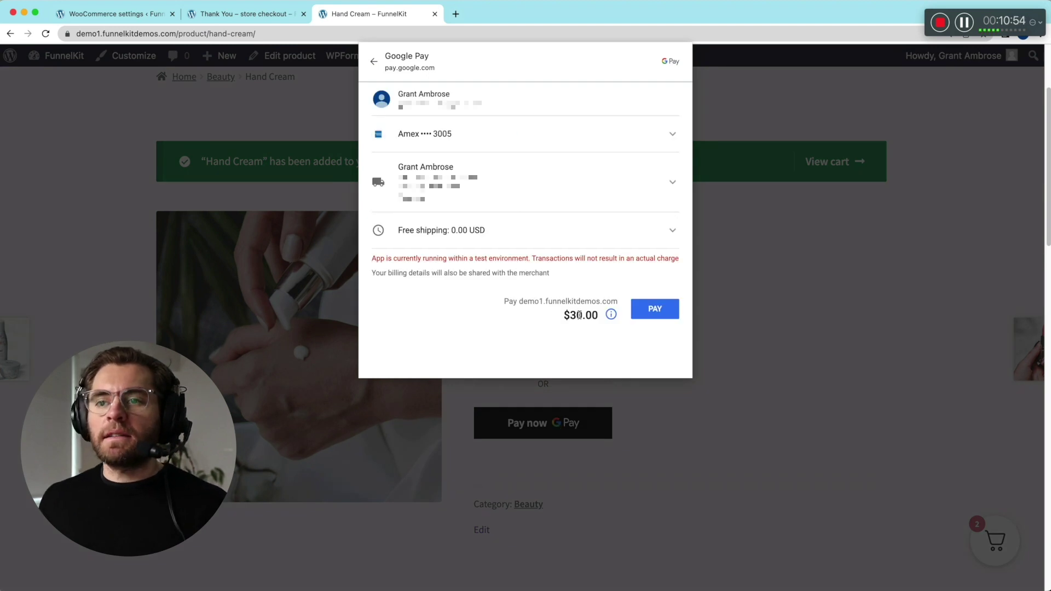
drag(570, 314, 601, 317)
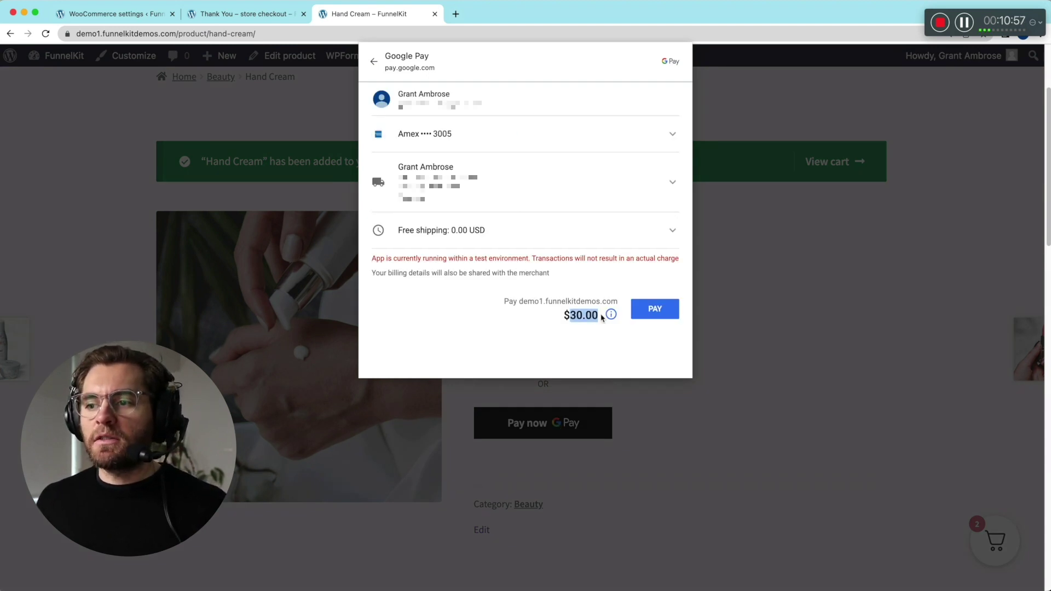
click(375, 62)
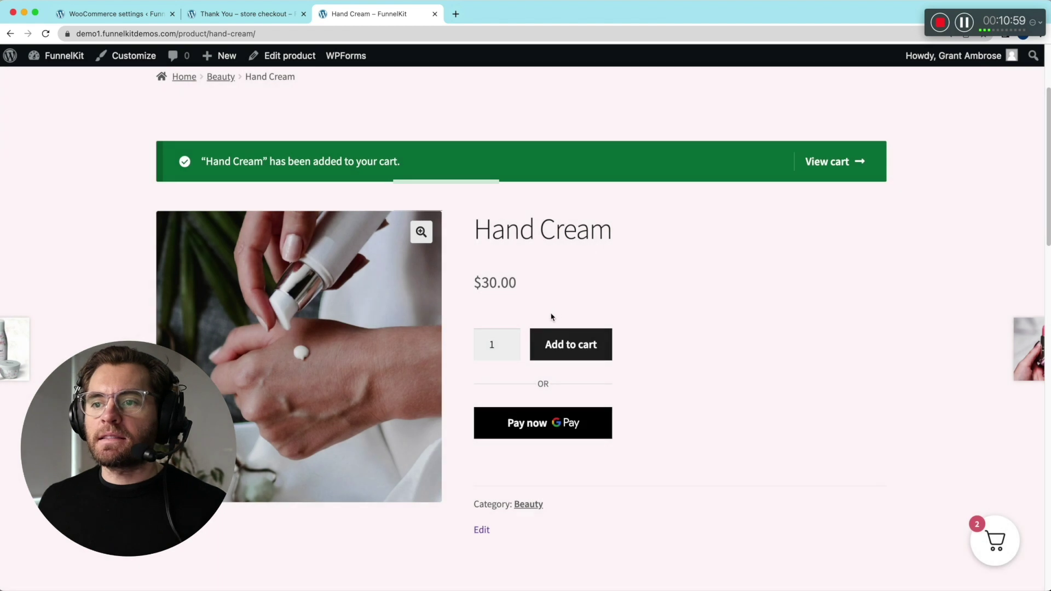
drag(477, 282, 513, 283)
click(530, 290)
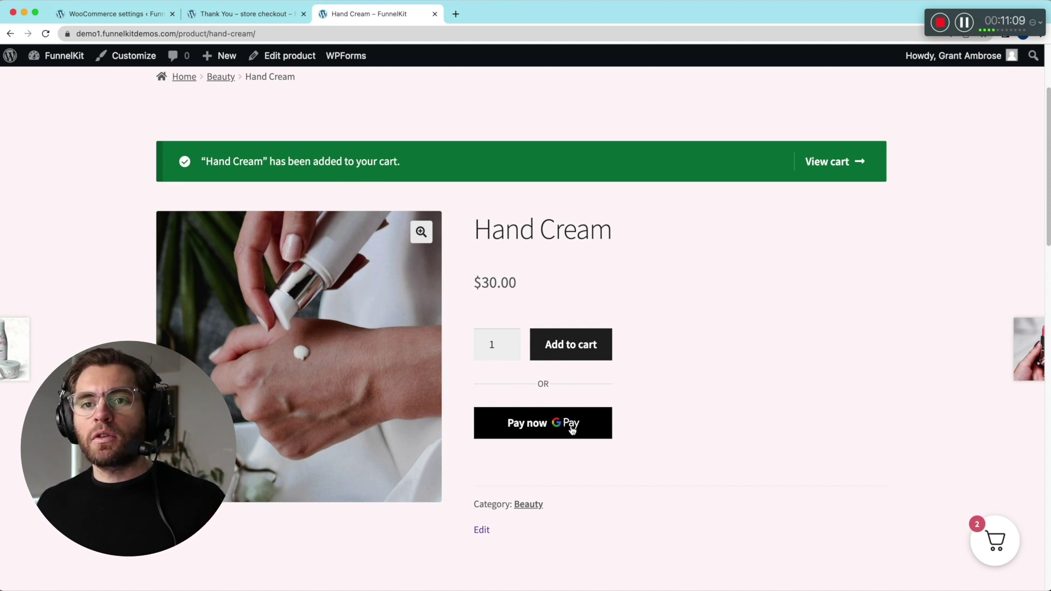
drag(476, 228, 559, 284)
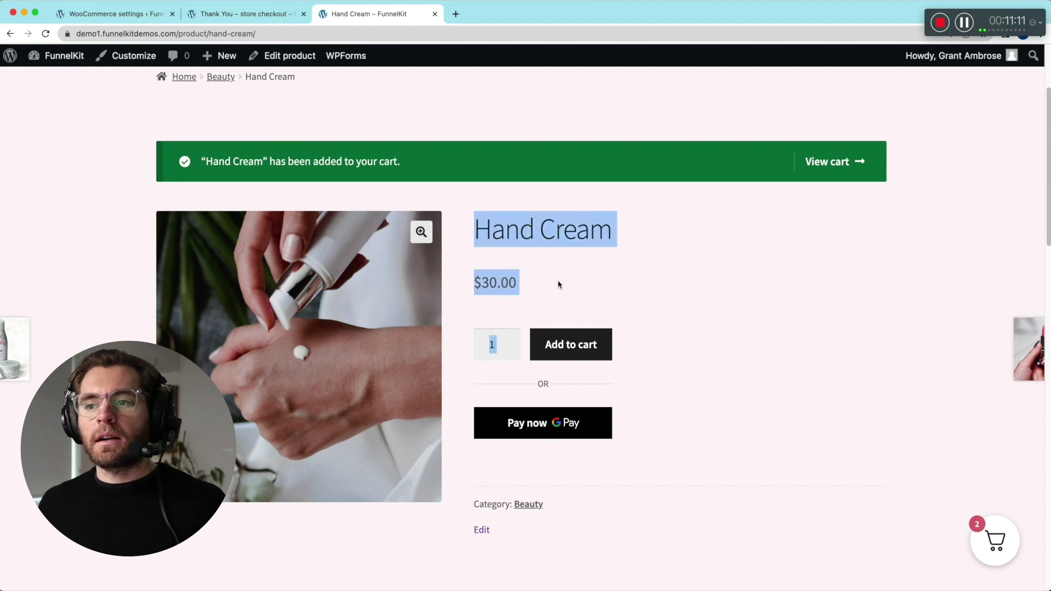
click(561, 281)
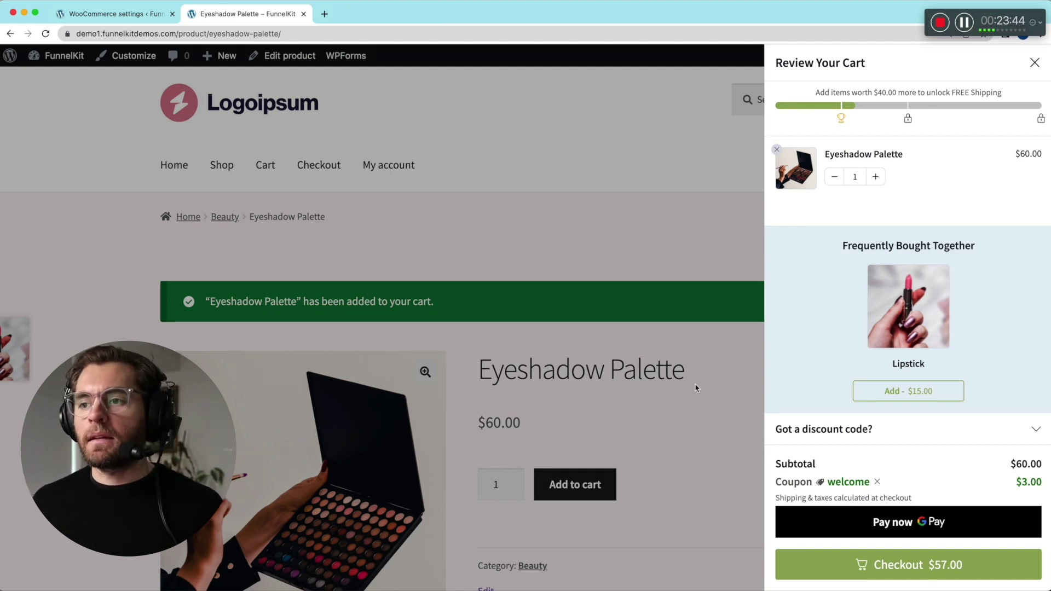
- Close the side cart, go to the site's admin dashboard, and open FunnelKit's Store Checkout funnel
click(695, 387)
mouse_move(65, 56)
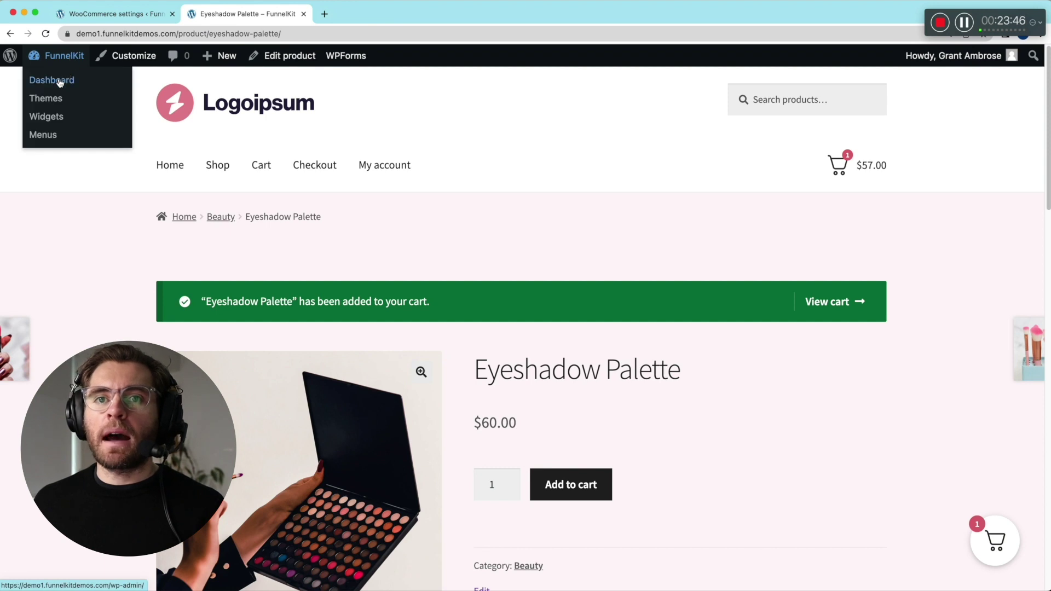
click(60, 82)
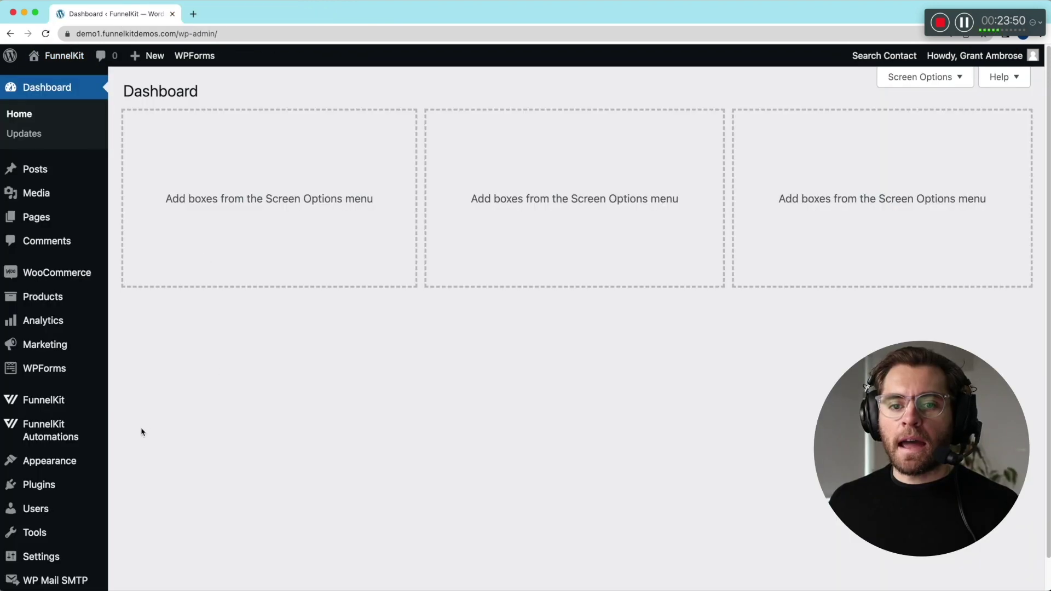
mouse_move(52, 405)
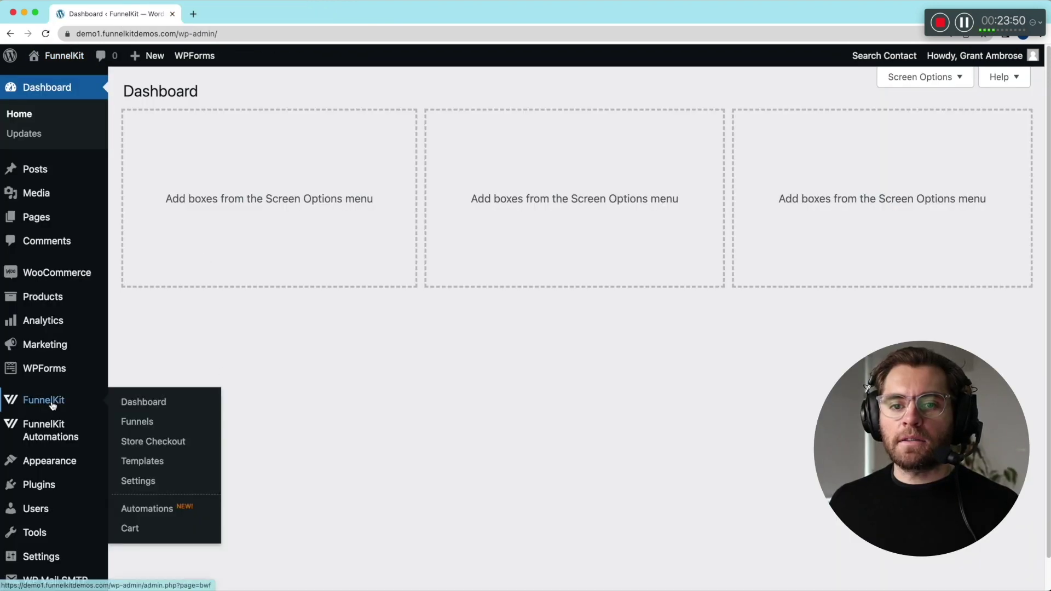
click(146, 441)
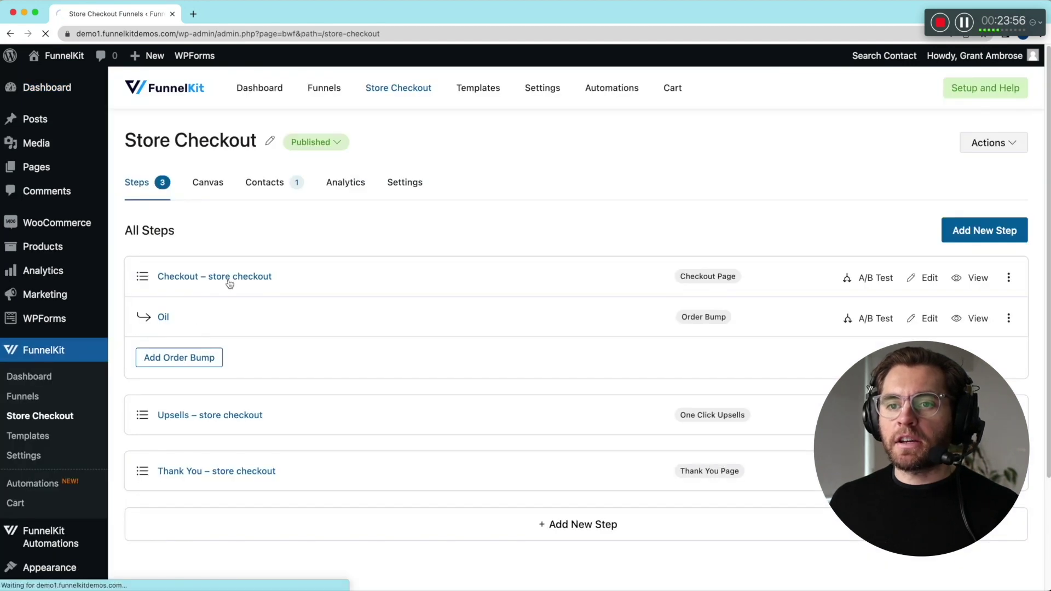
- In the store checkout page's field editor, add the Date of Birth field after Last Name in Customer Information and save the changes
click(229, 279)
click(253, 214)
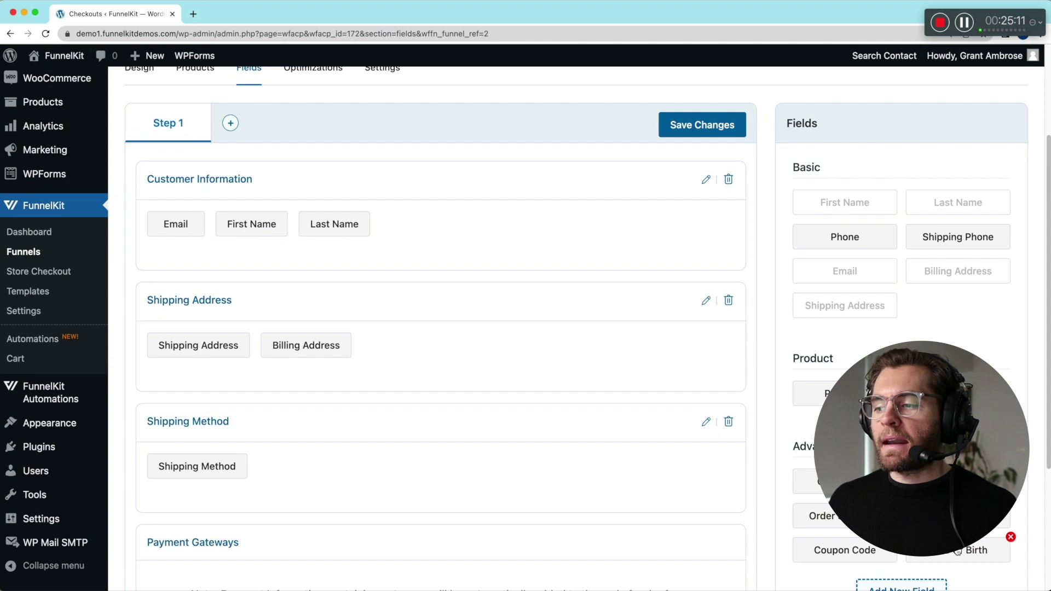
drag(964, 550, 481, 237)
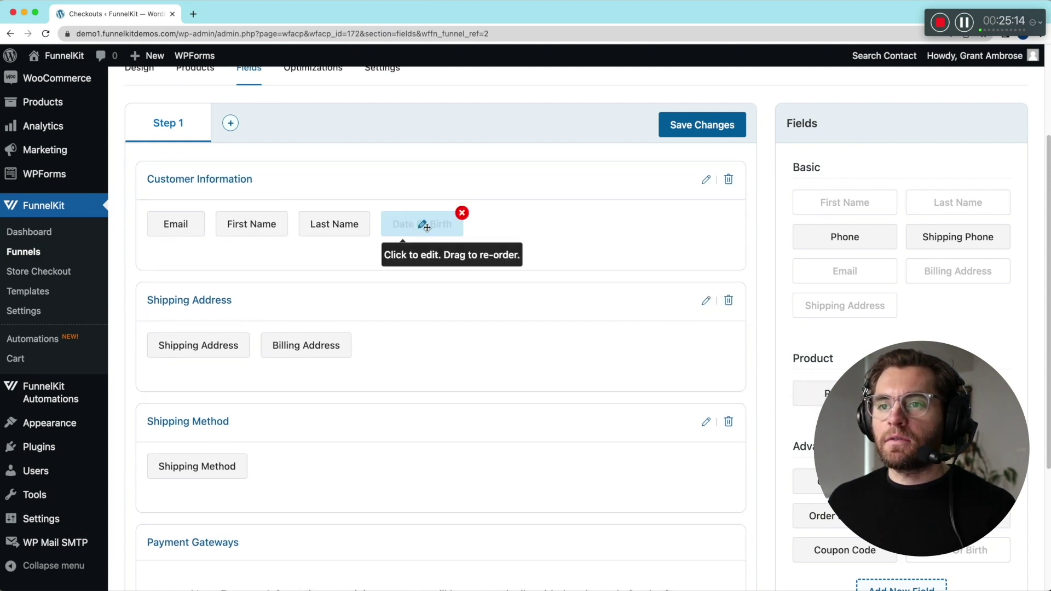
click(688, 126)
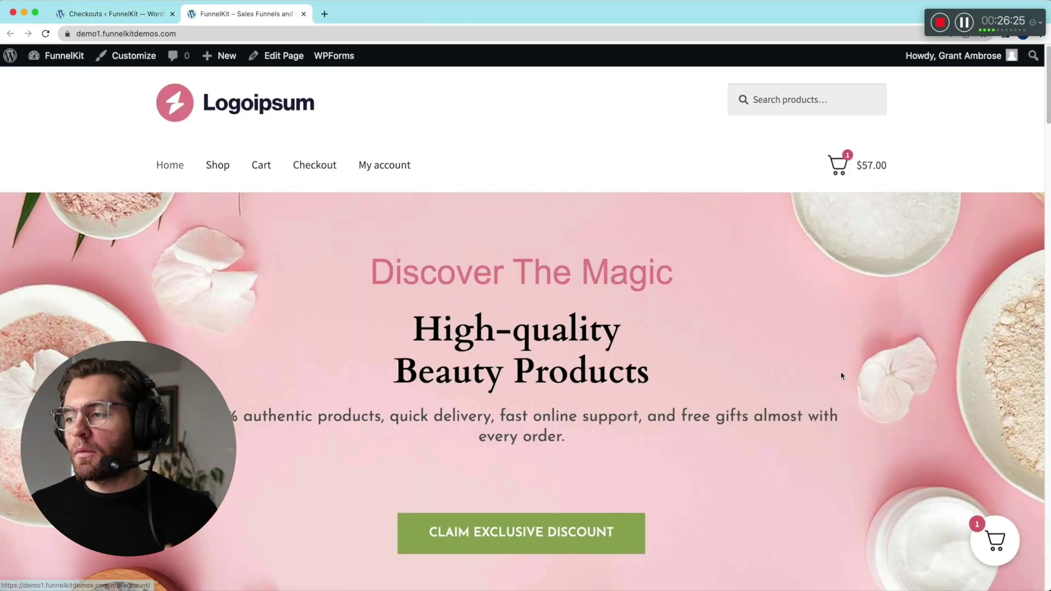
- Proceed from the storefront's side cart to checkout and check the Date of Birth field and the Google Pay express button
click(996, 542)
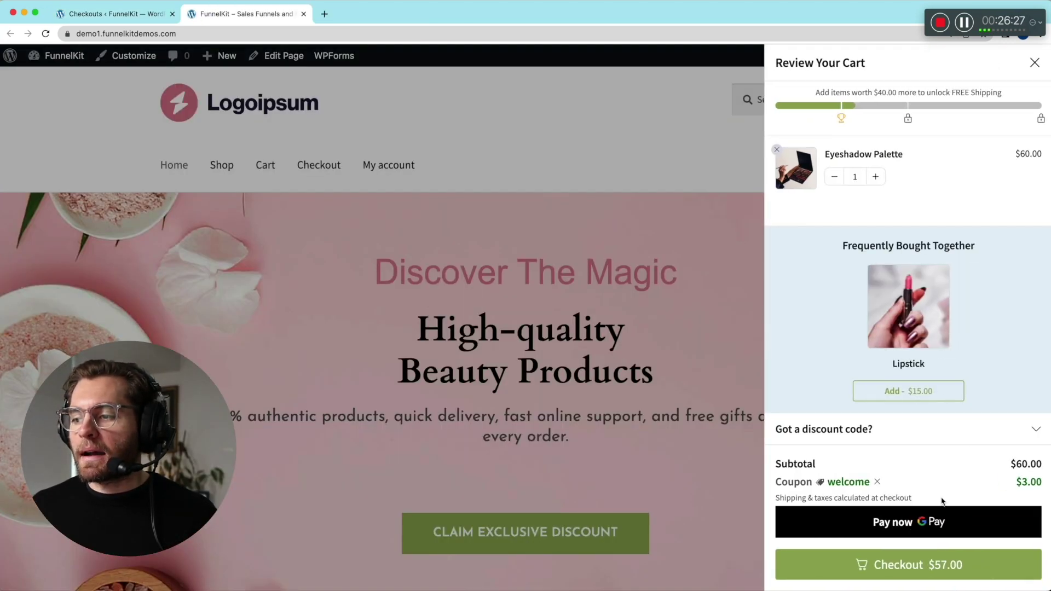
click(948, 570)
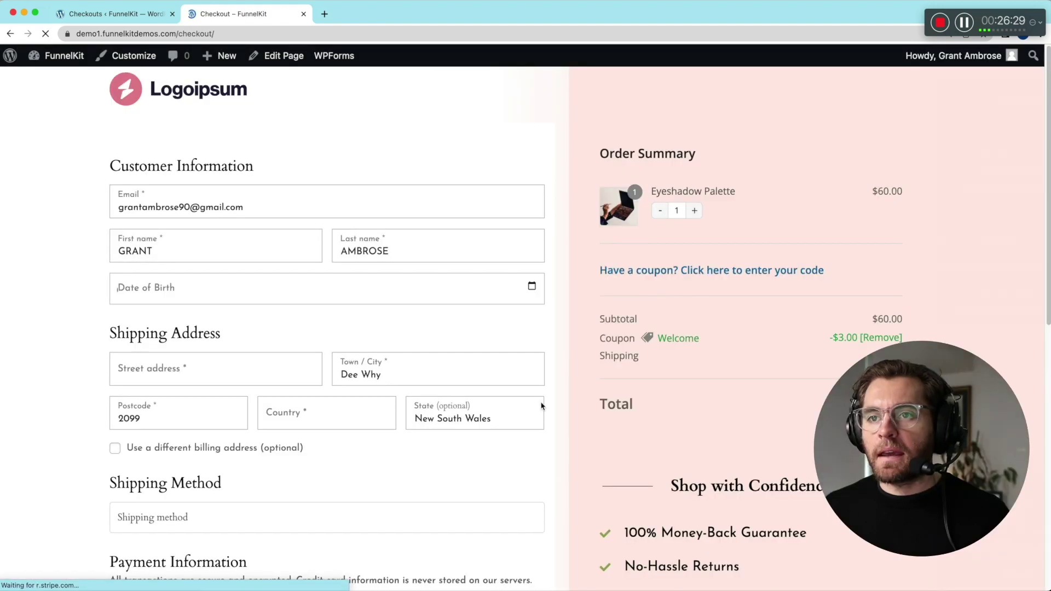
scroll(205, 440, down, 1)
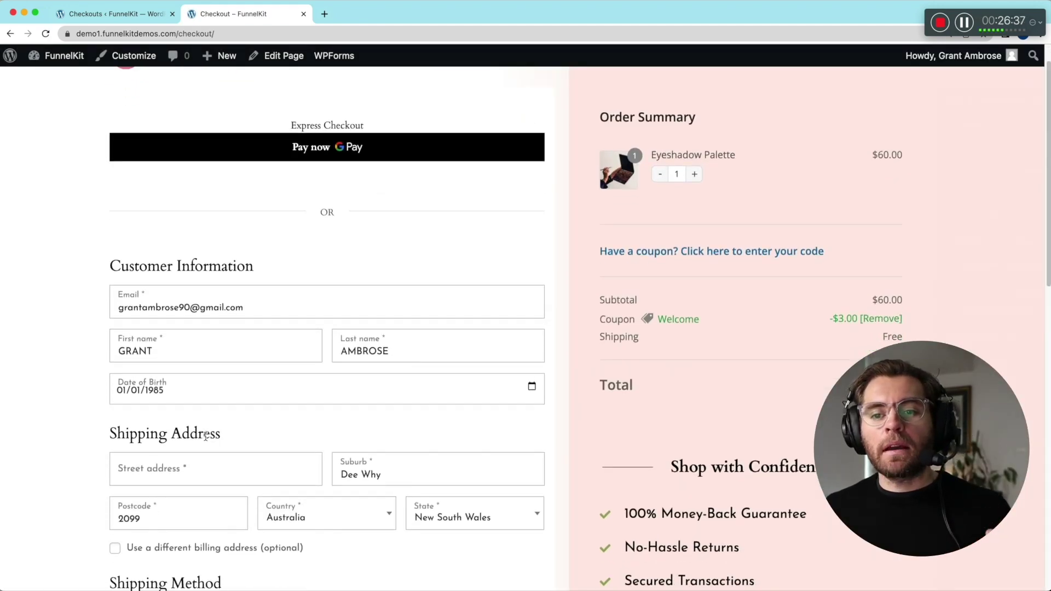
scroll(204, 435, down, 1)
scroll(196, 360, down, 1)
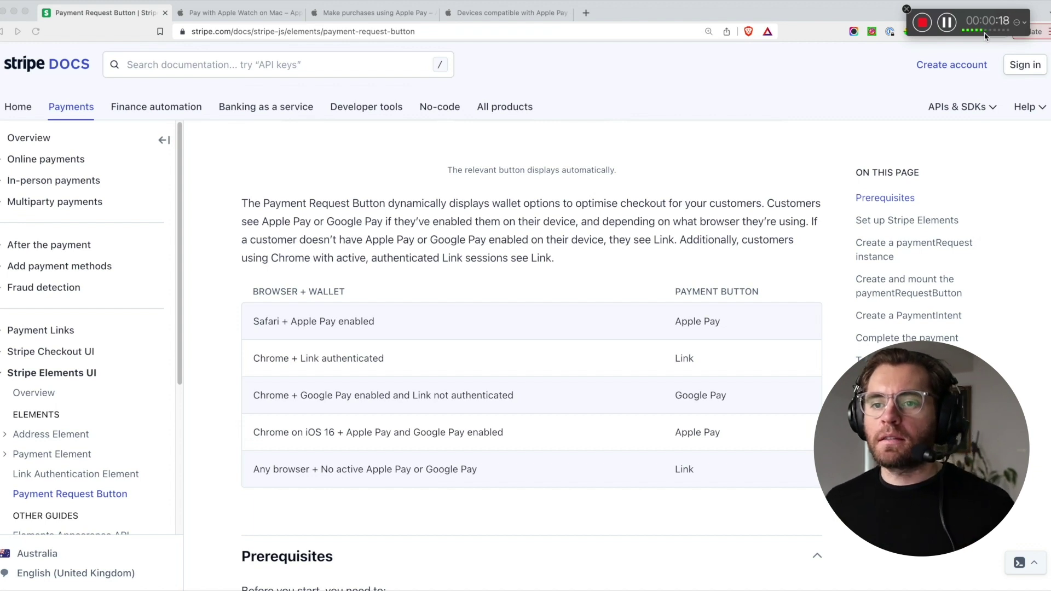
- In Stripe's Payment Request Button docs, examine the browser and wallet table's headings and the row for Safari with Apple Pay
scroll(615, 223, down, 2)
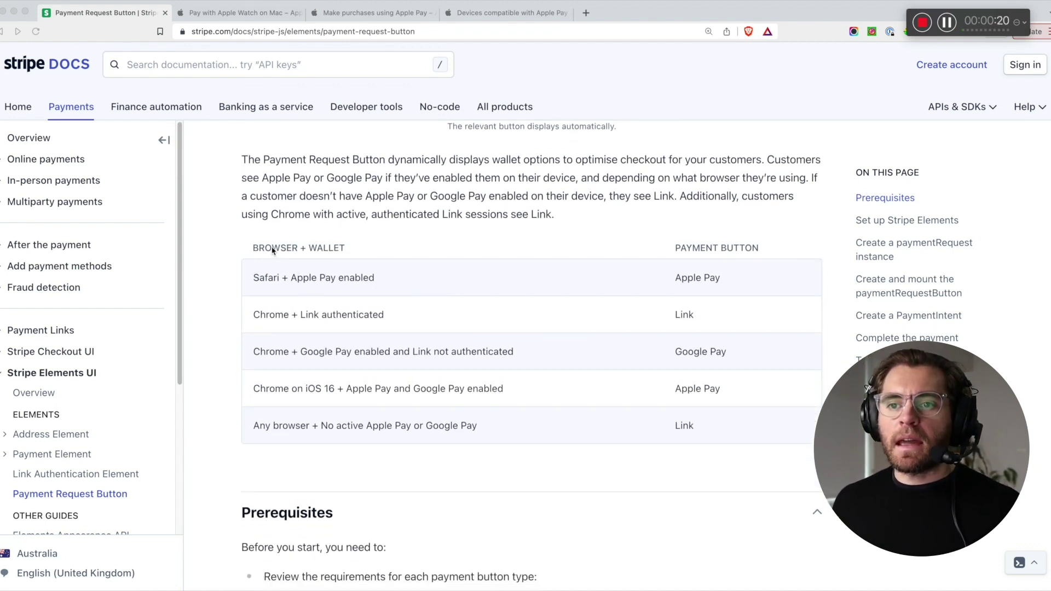
drag(251, 247, 340, 248)
drag(670, 247, 760, 249)
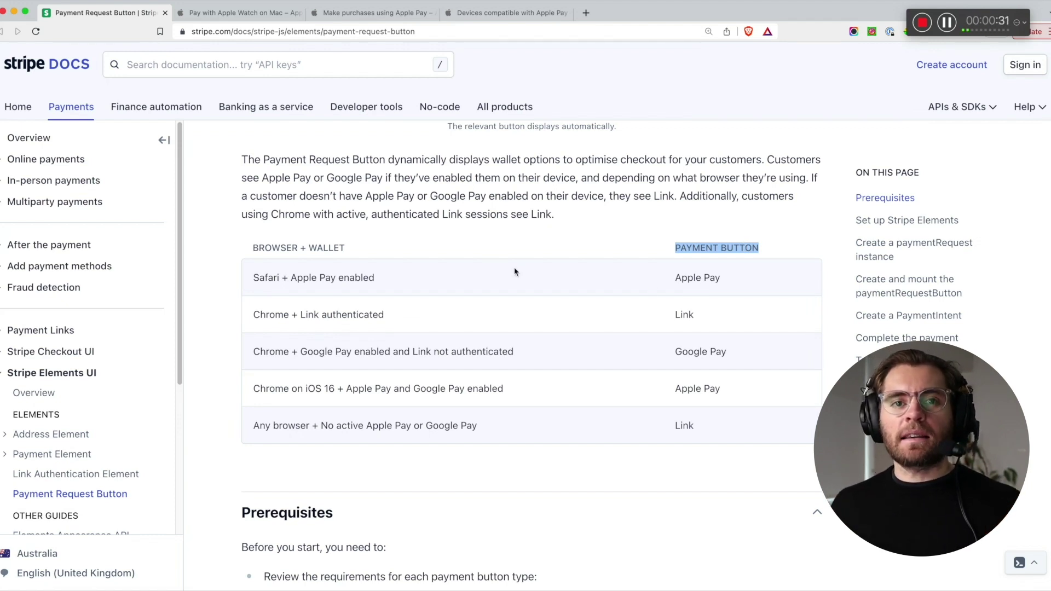
double_click(270, 277)
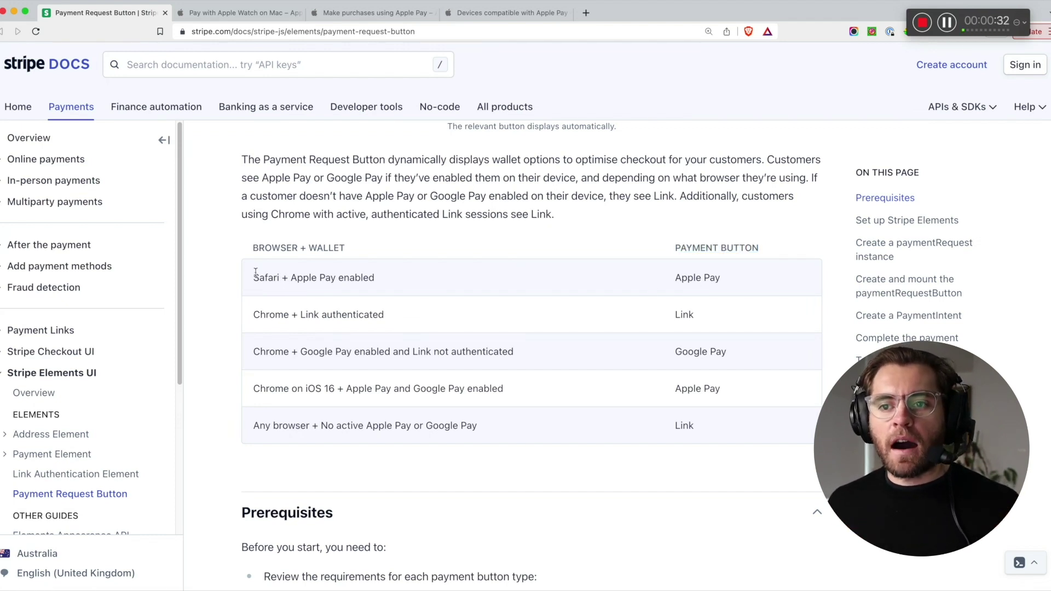
drag(290, 278, 335, 278)
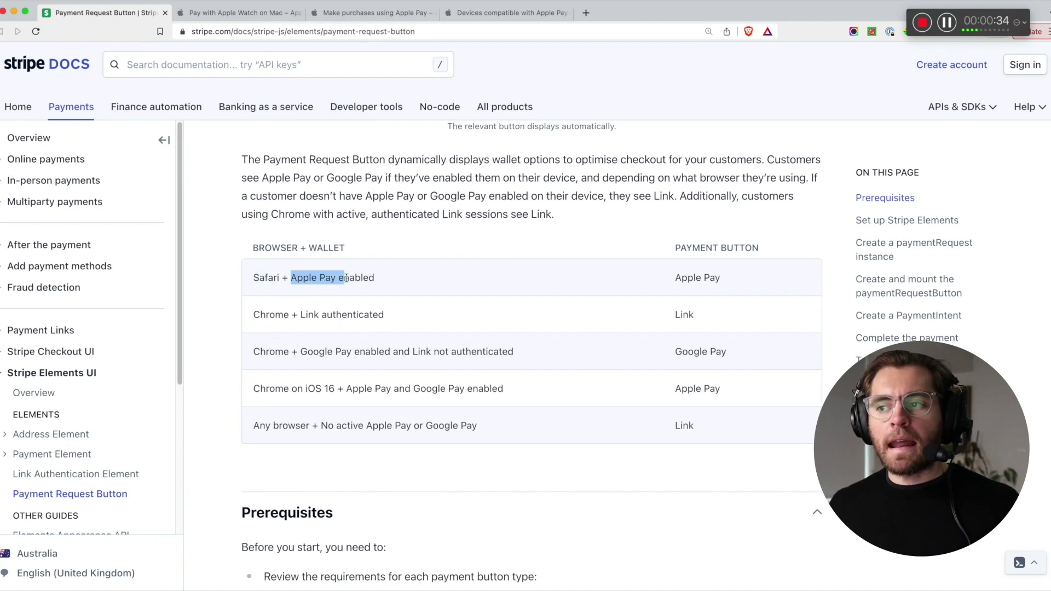
drag(720, 277, 680, 278)
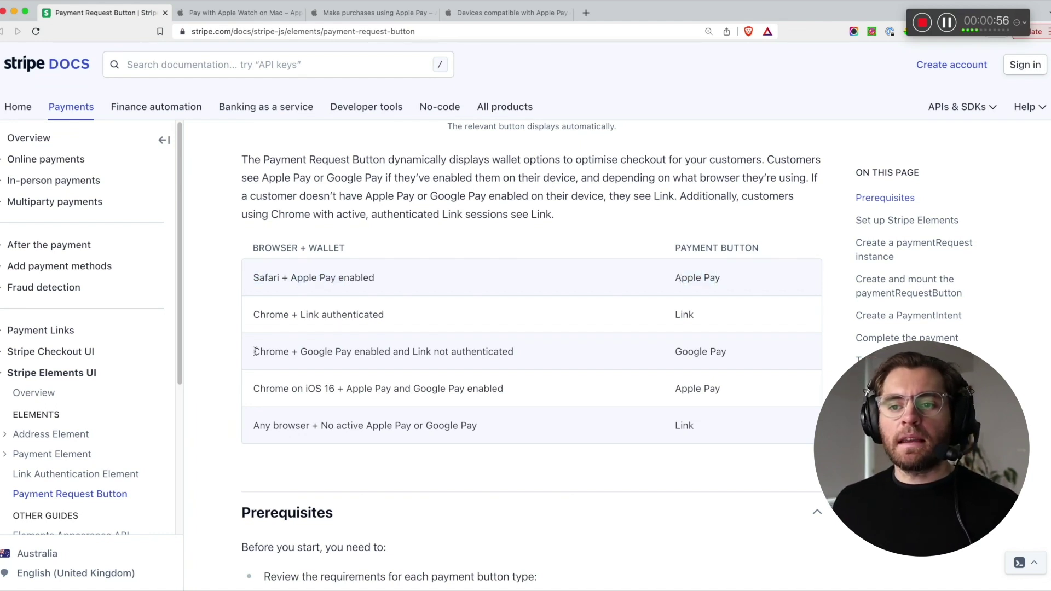
- Examine which payment button the table lists for Chrome with Google Pay and for Chrome on iOS 16 with both wallets
drag(255, 351, 289, 351)
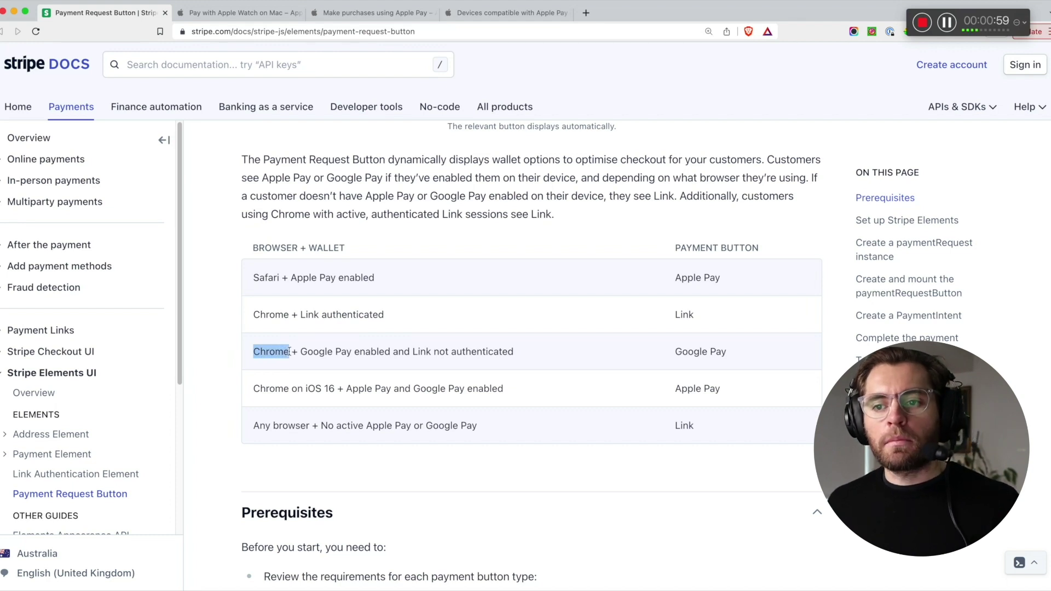
drag(308, 352, 344, 352)
drag(721, 353, 676, 356)
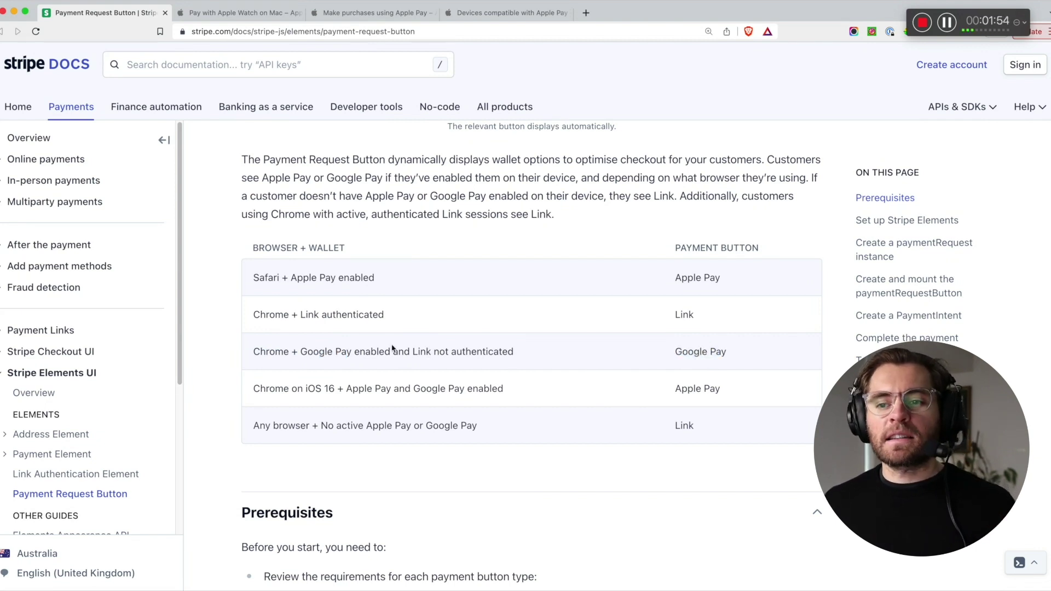
drag(255, 386, 290, 386)
click(311, 388)
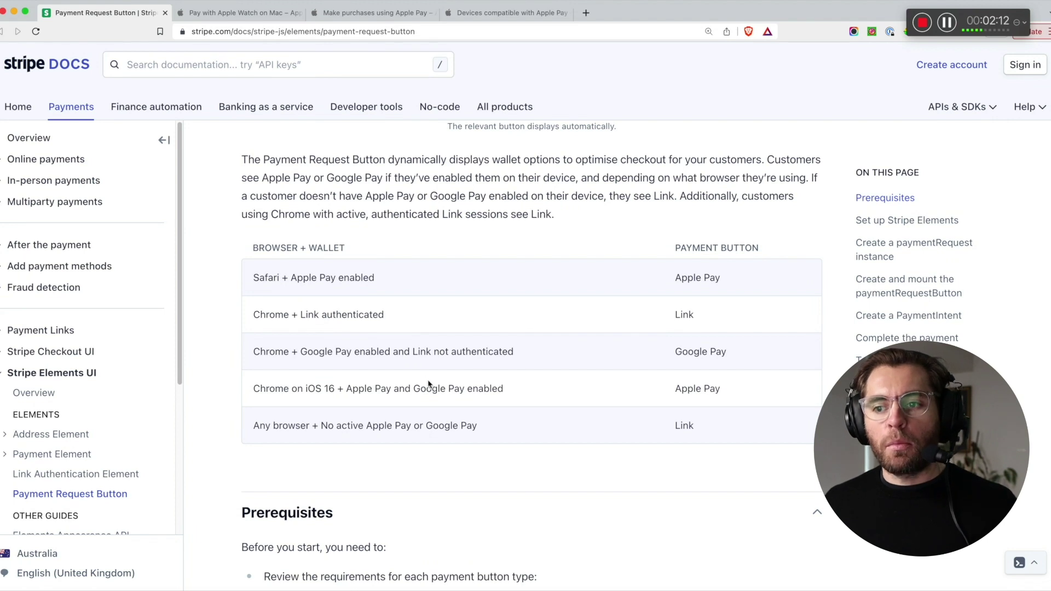
drag(432, 389, 465, 389)
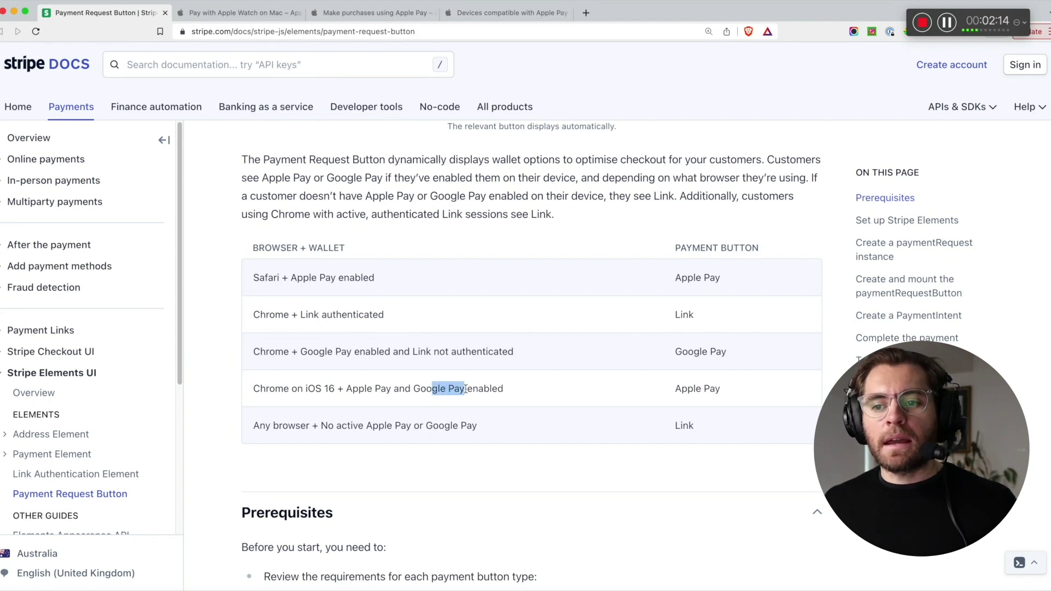
drag(391, 389, 349, 389)
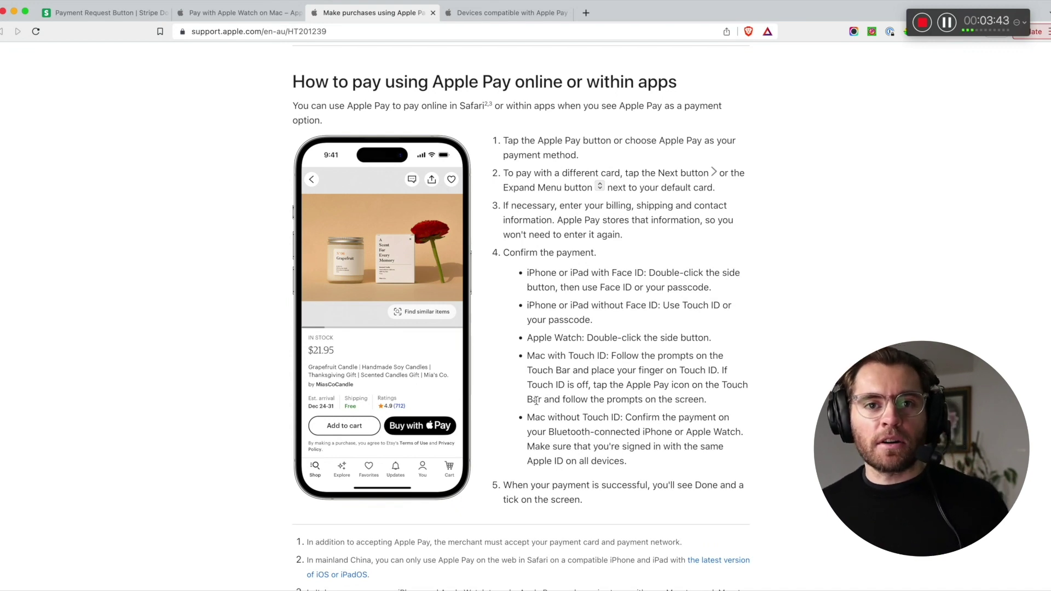
- On Apple's support page, read how to confirm an Apple Pay payment on Macs with and without Touch ID
drag(565, 356, 610, 356)
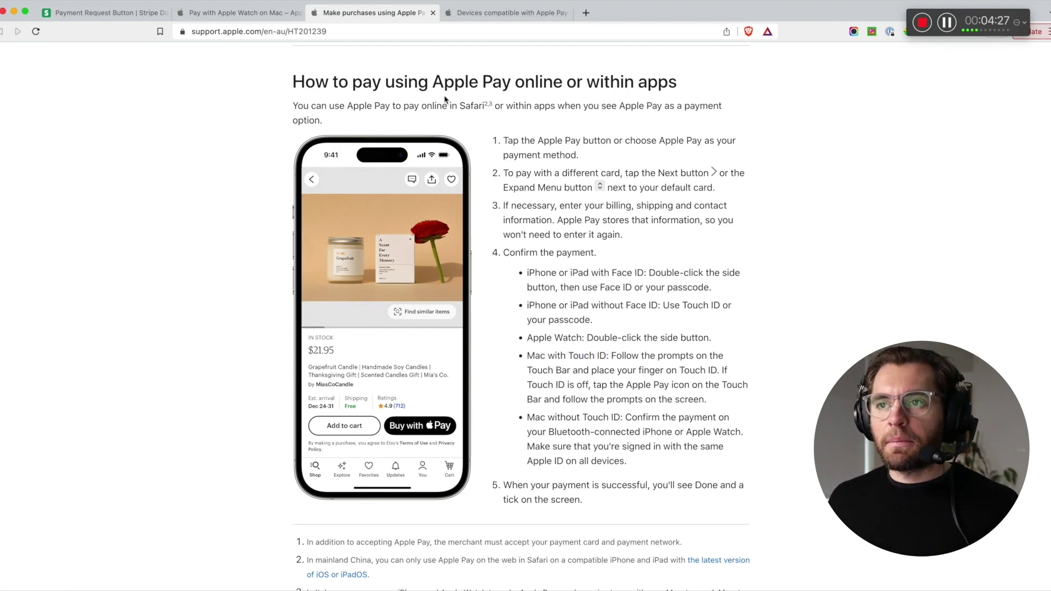
drag(526, 356, 607, 356)
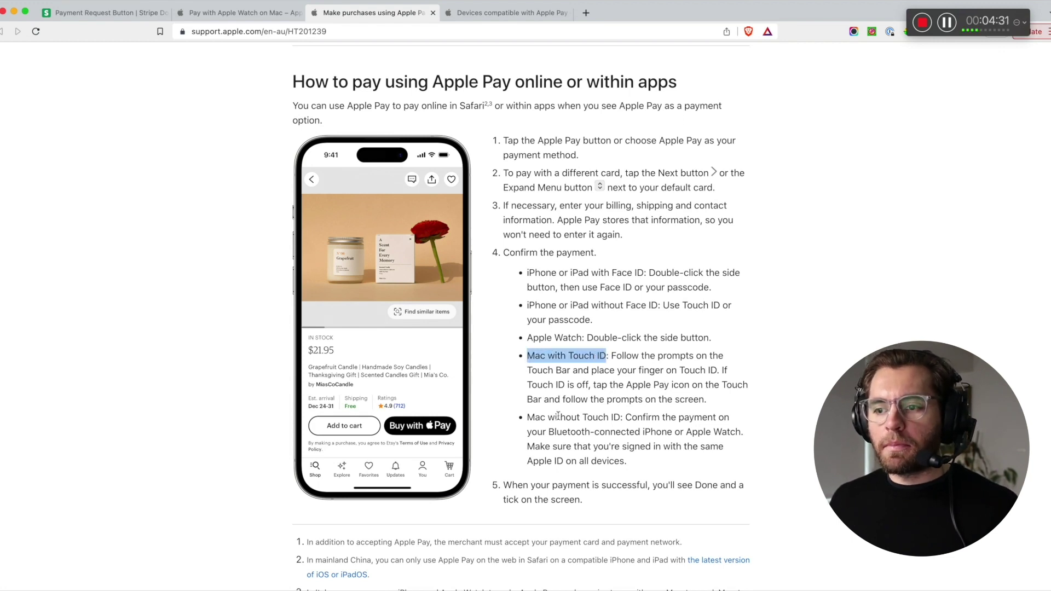
drag(527, 417, 626, 431)
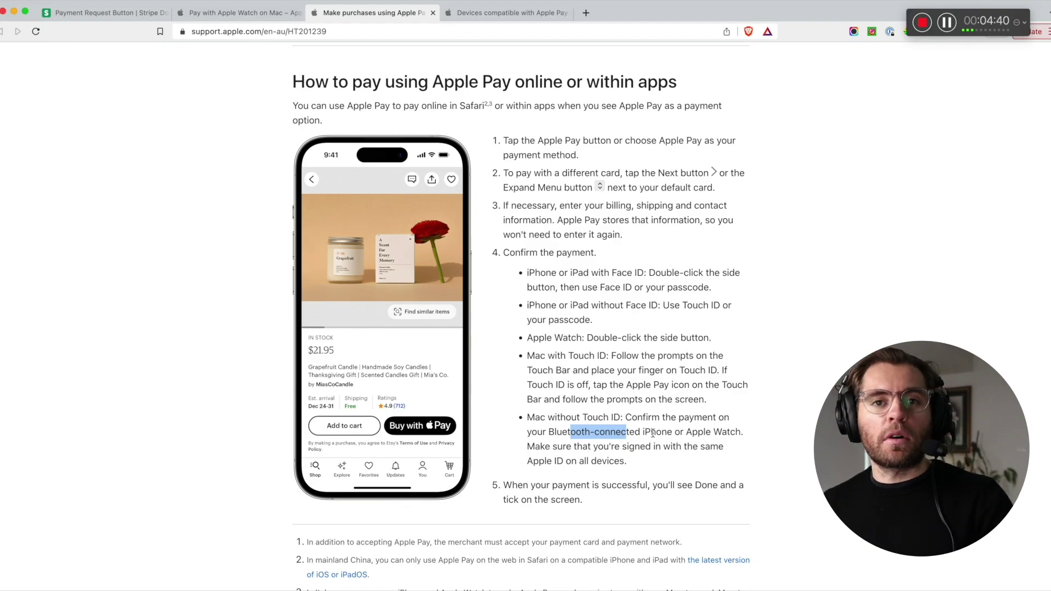